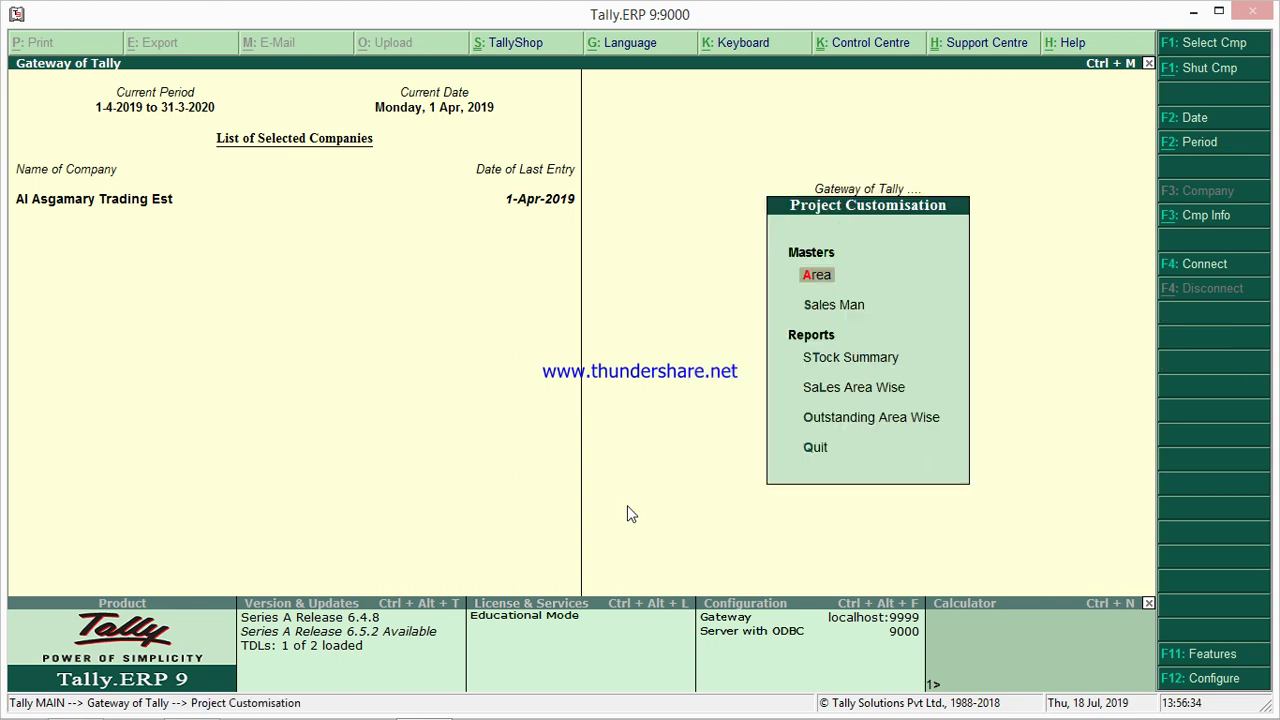
- Open the Stock and Sales Statement from the Project Customisation reports
key(Down)
key(Down)
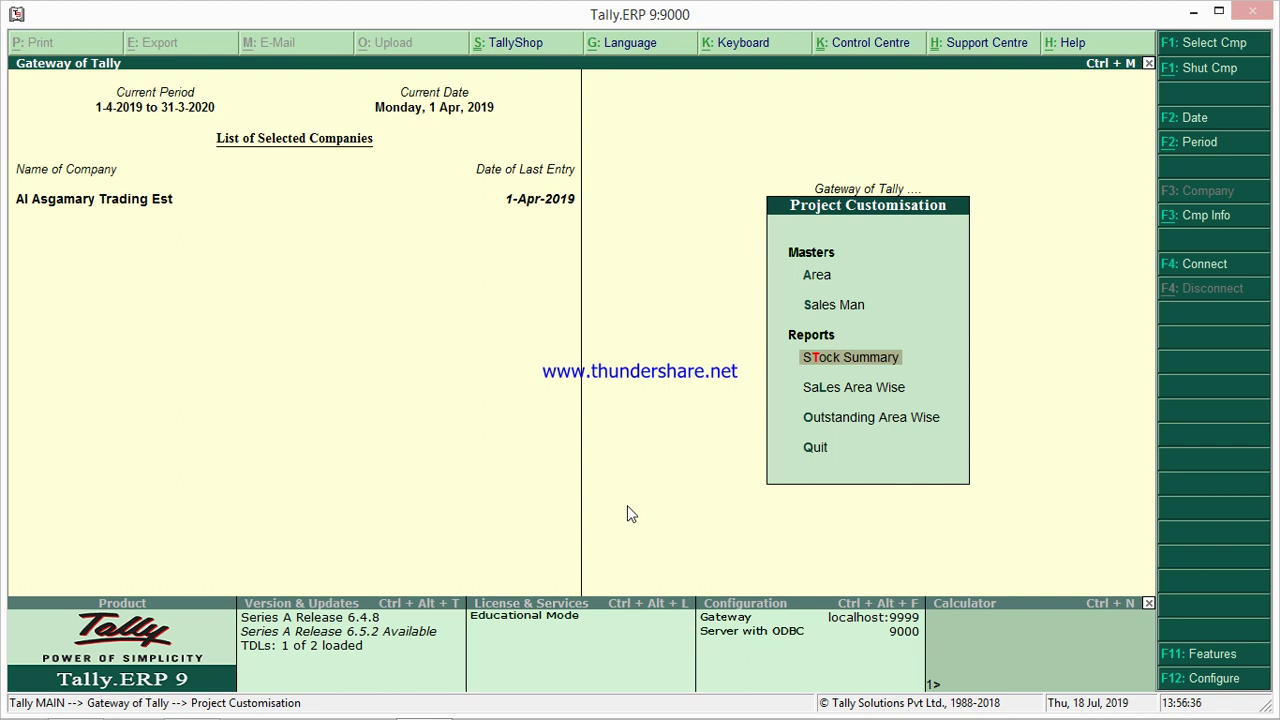
key(Return)
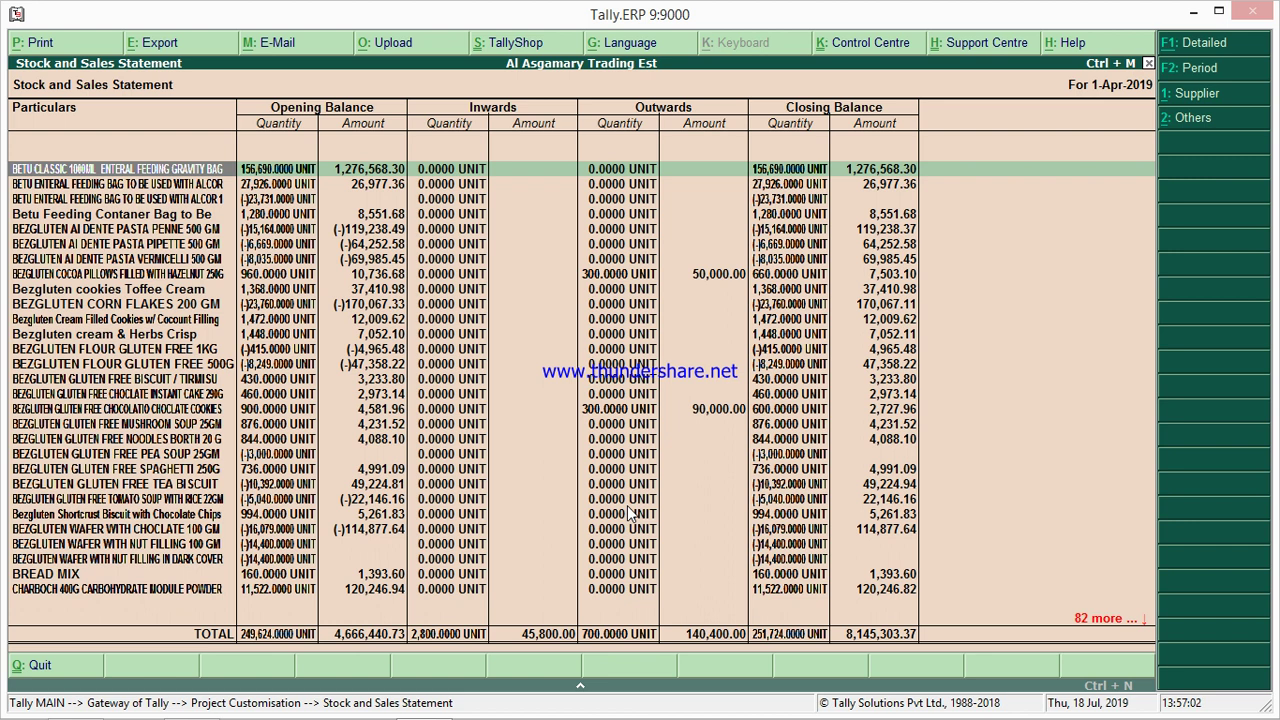
- Filter the statement to the first supplier in List Of Supplier's
click(1182, 100)
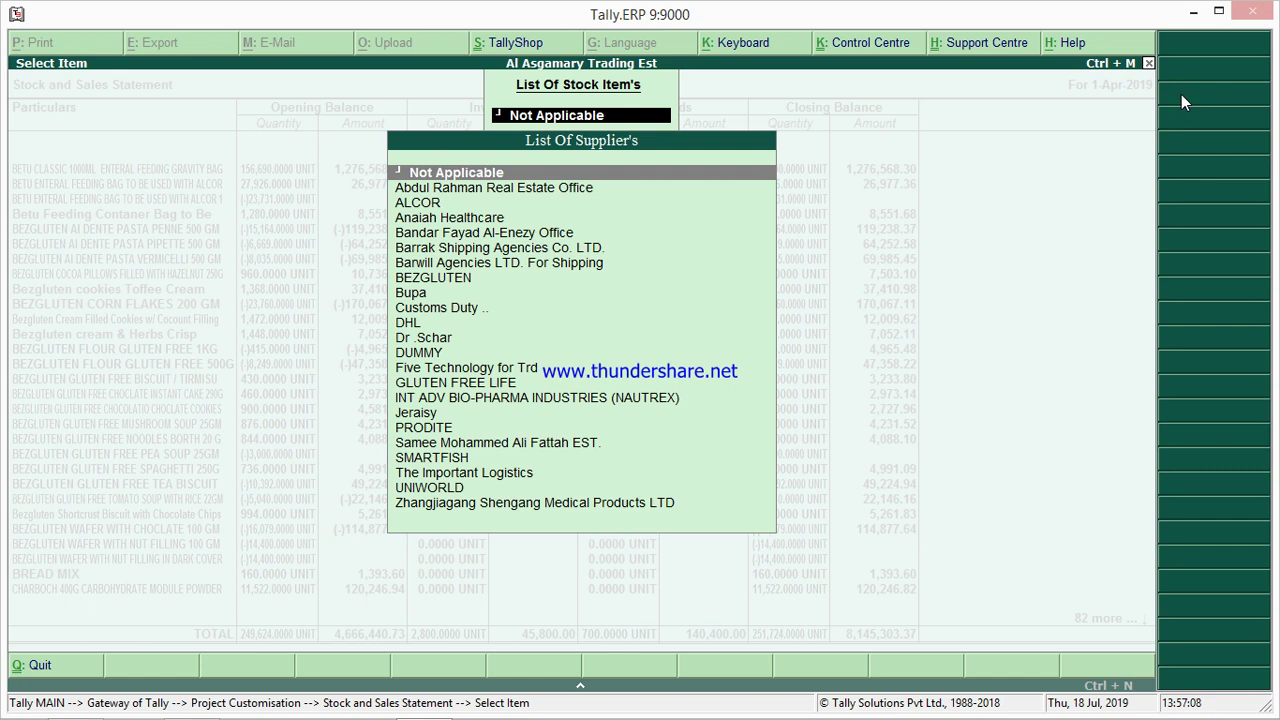
key(Down)
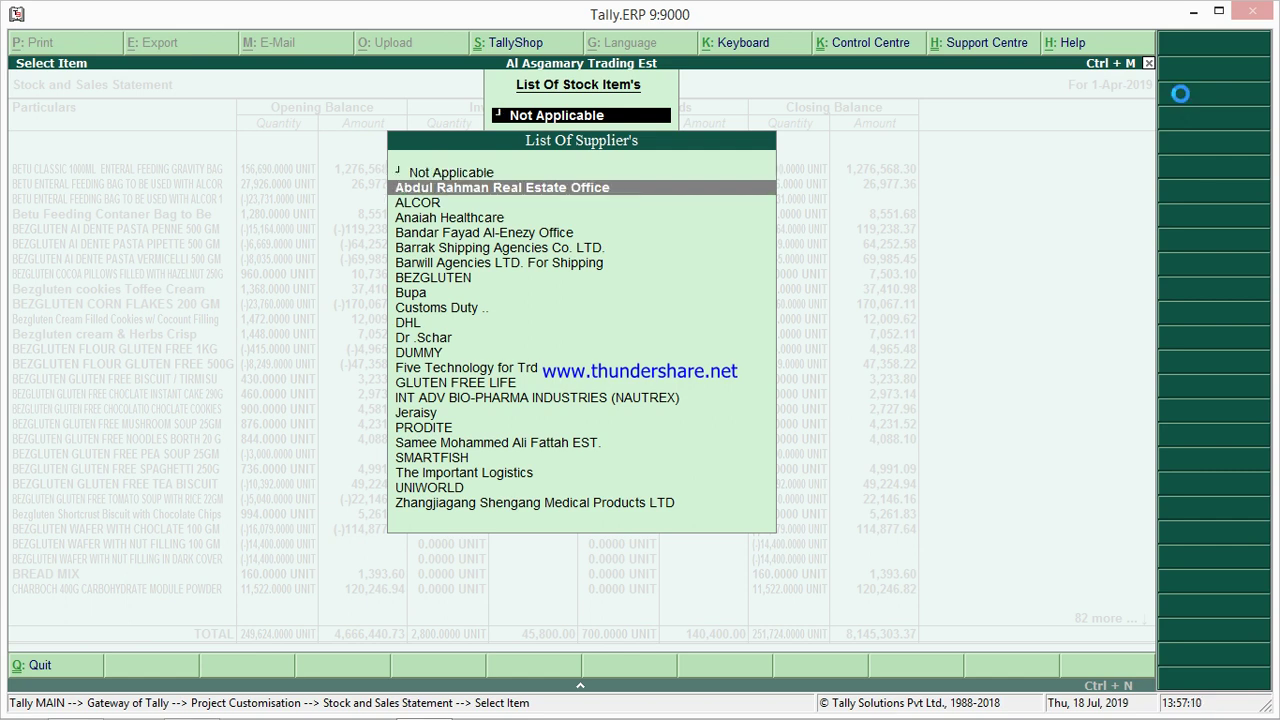
key(Return)
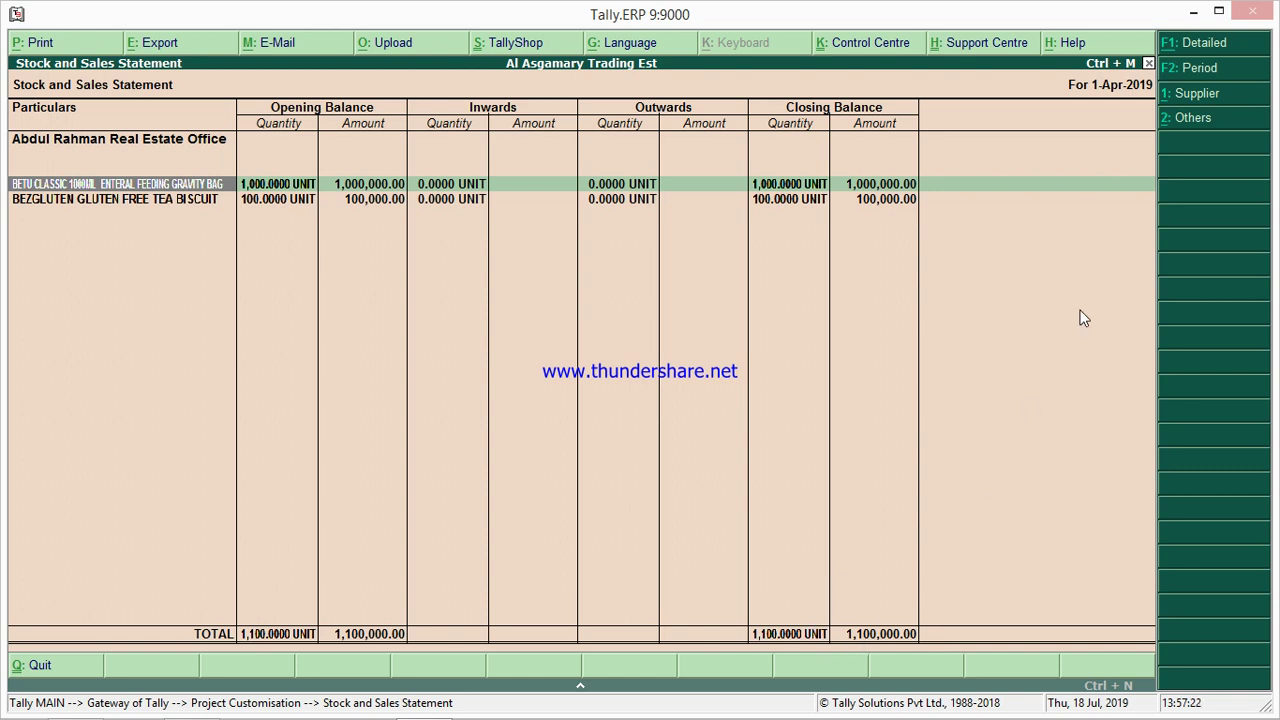
- Toggle the report to Detailed and back to Condensed, then bring up Option Details
click(1190, 45)
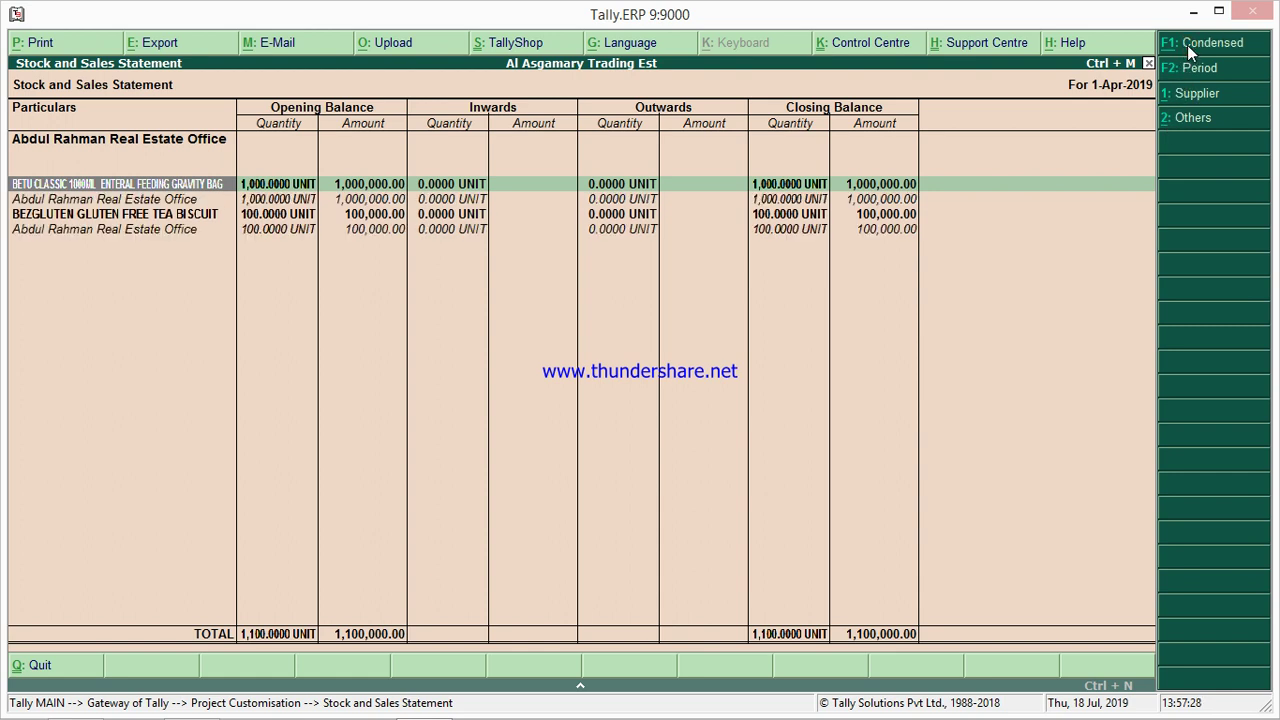
click(1187, 45)
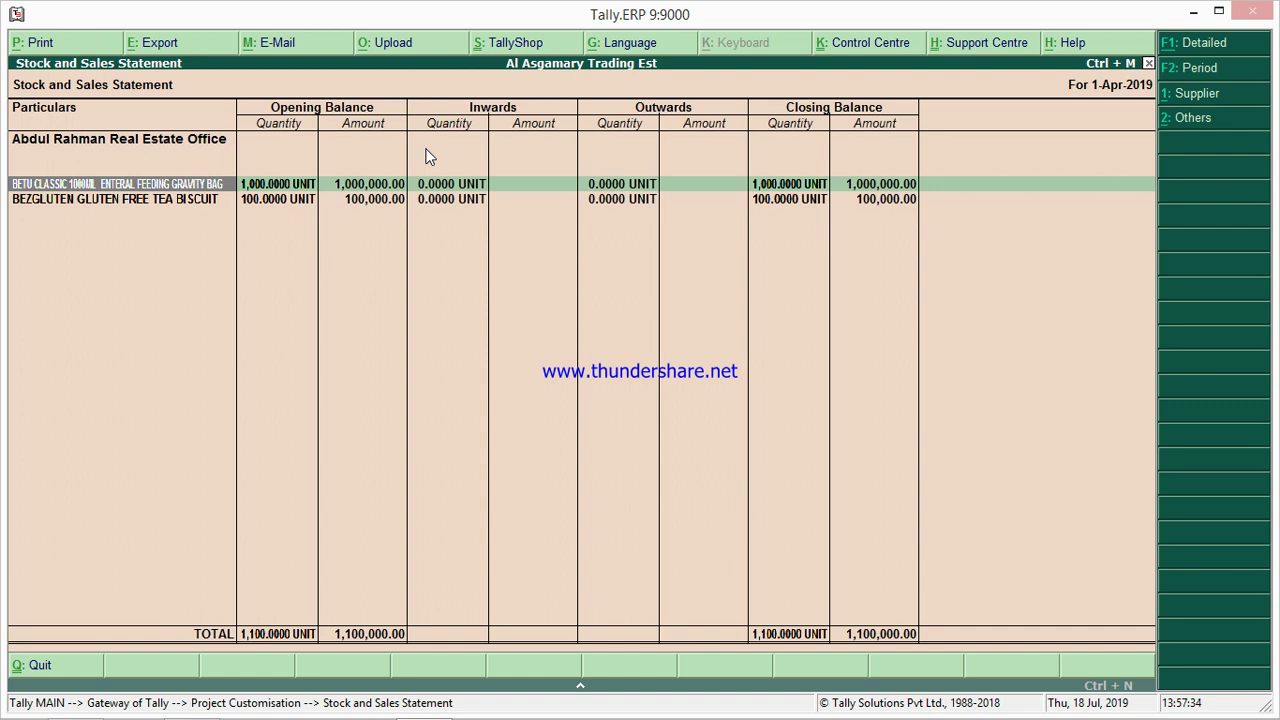
click(1191, 120)
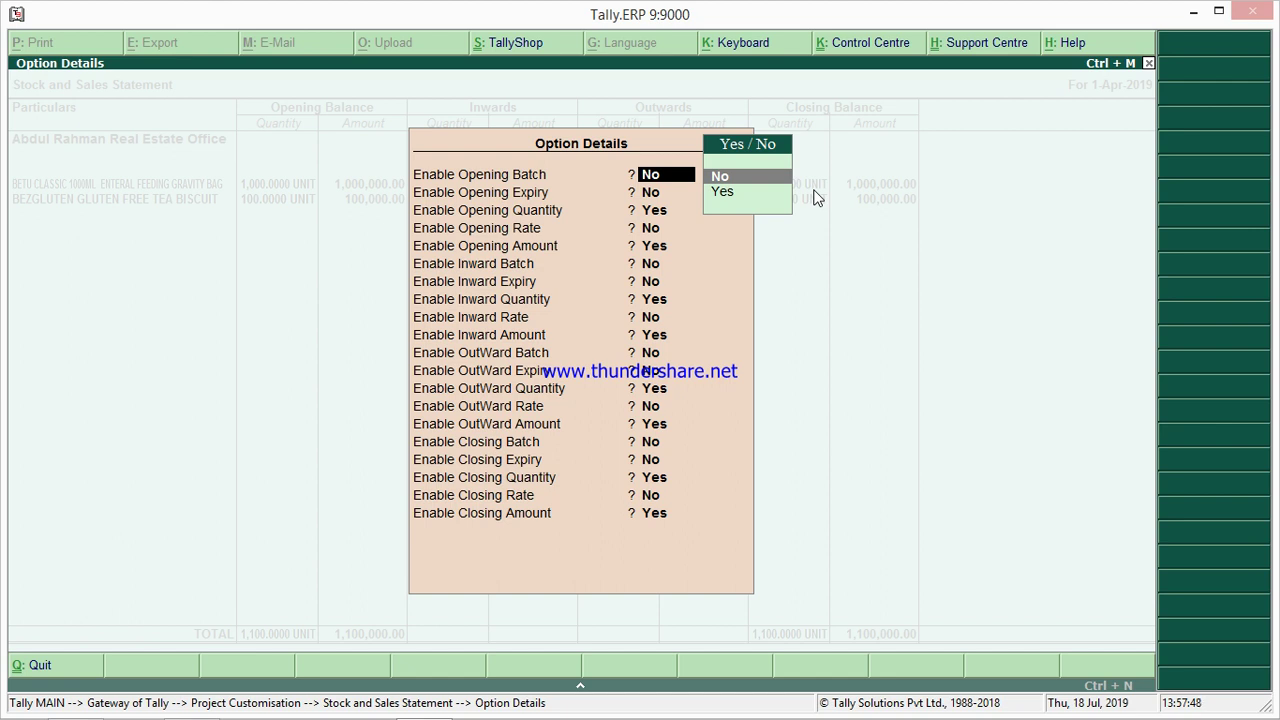
- Close Option Details without changes, leaving batch, expiry and rate set to No
key(Escape)
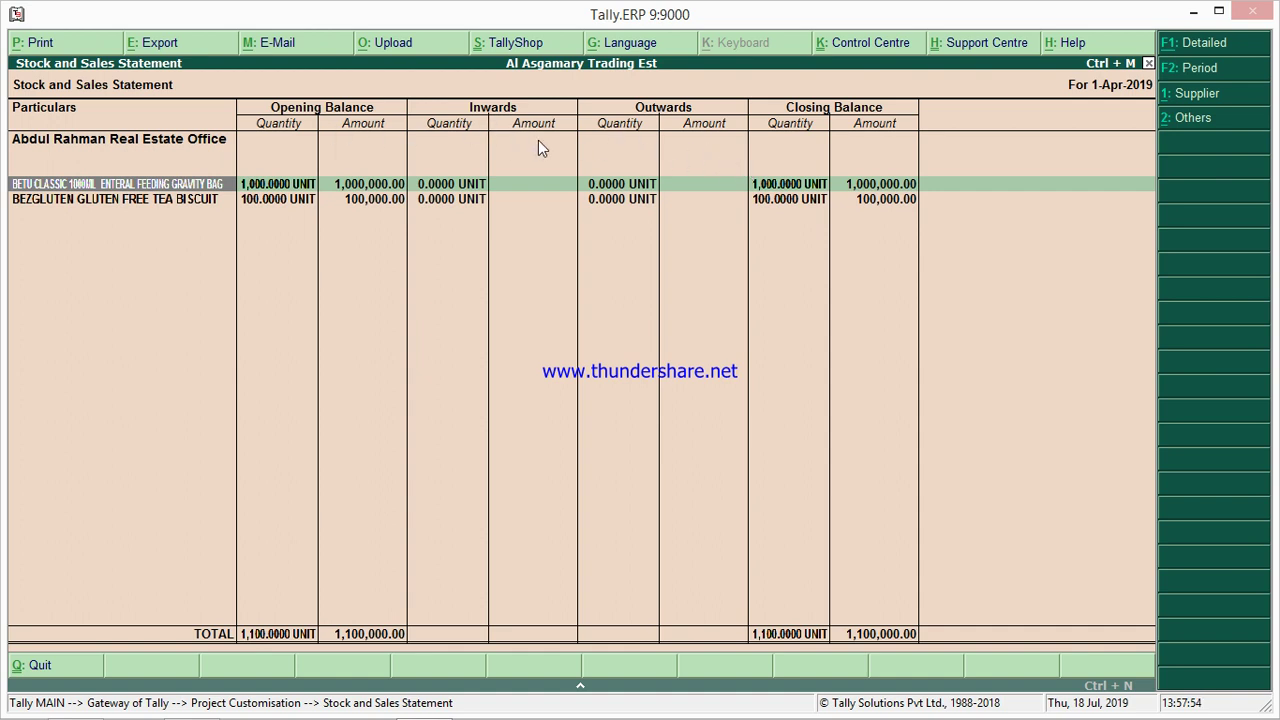
- In Option Details, set Opening Batch, Expiry and Rate to Yes, keeping Quantity and Amount enabled
click(1193, 119)
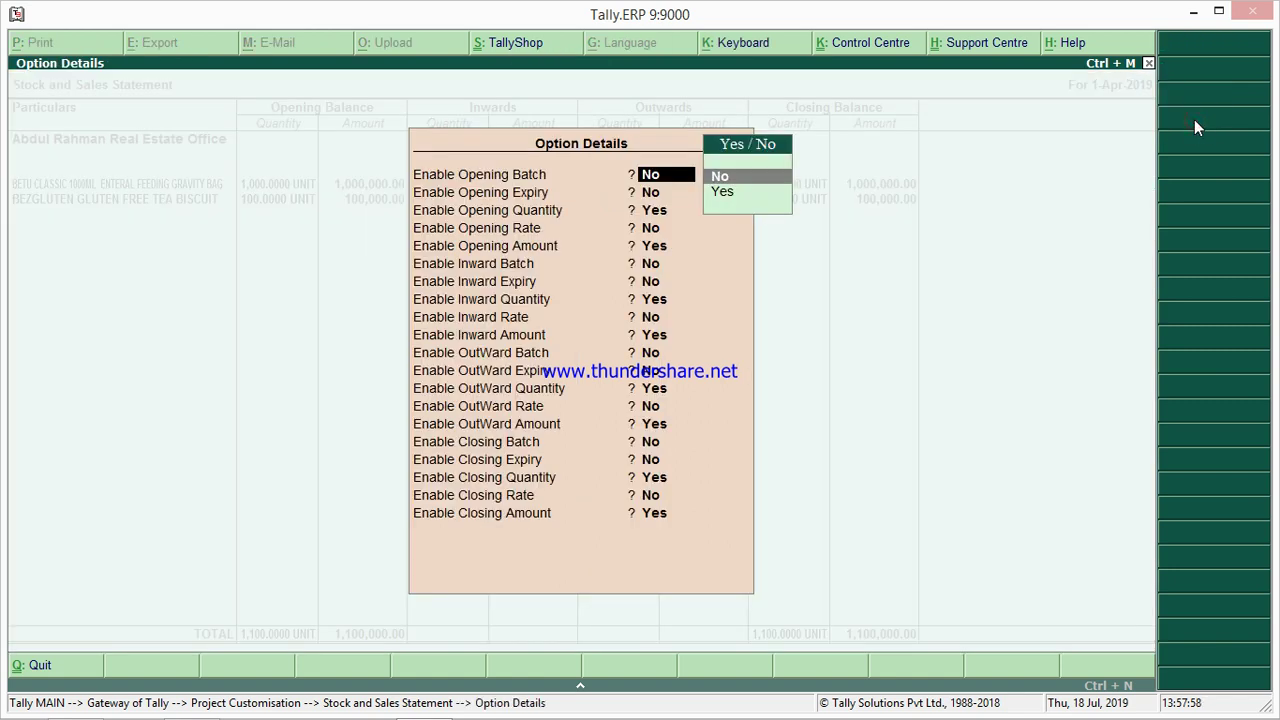
text(y)
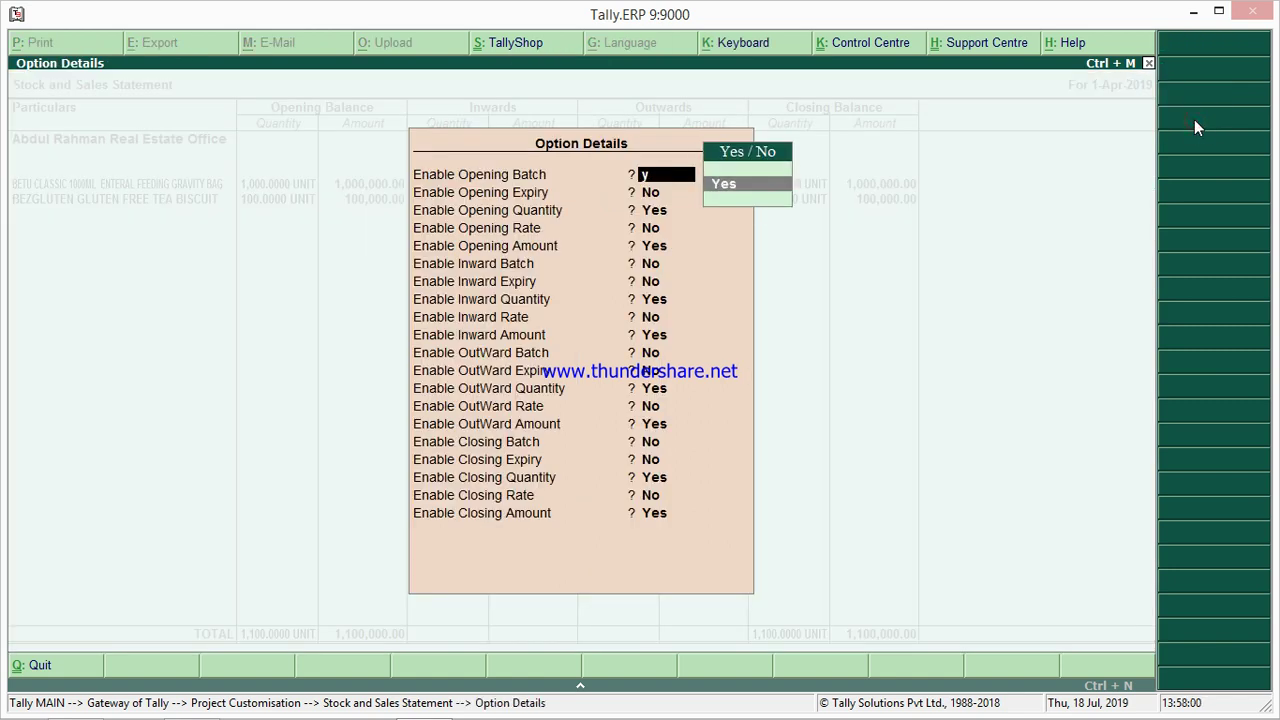
key(Return)
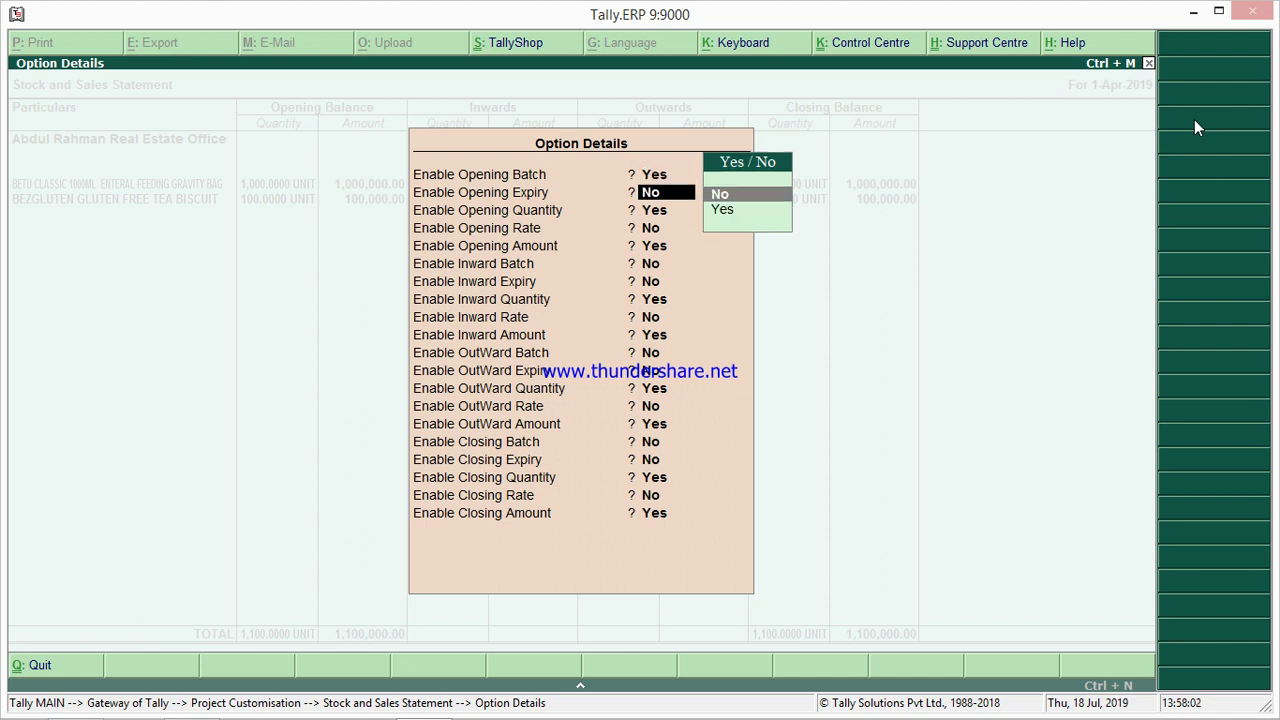
text(y)
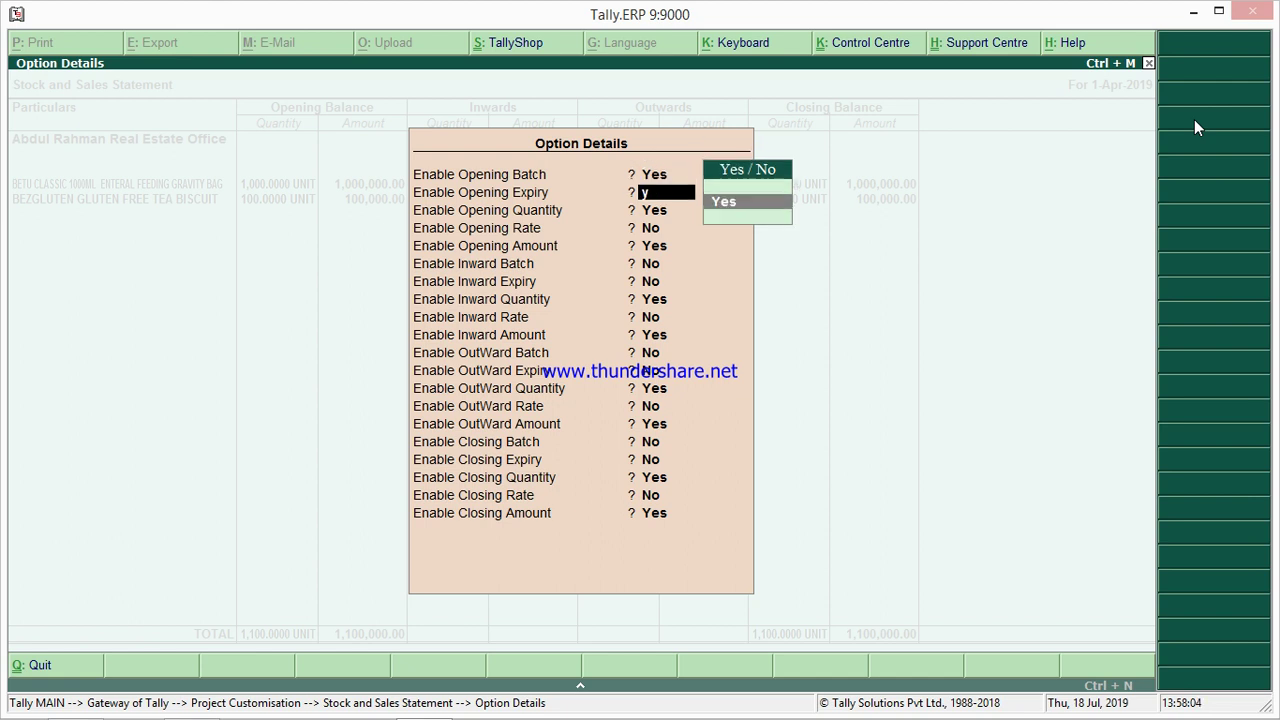
key(Return)
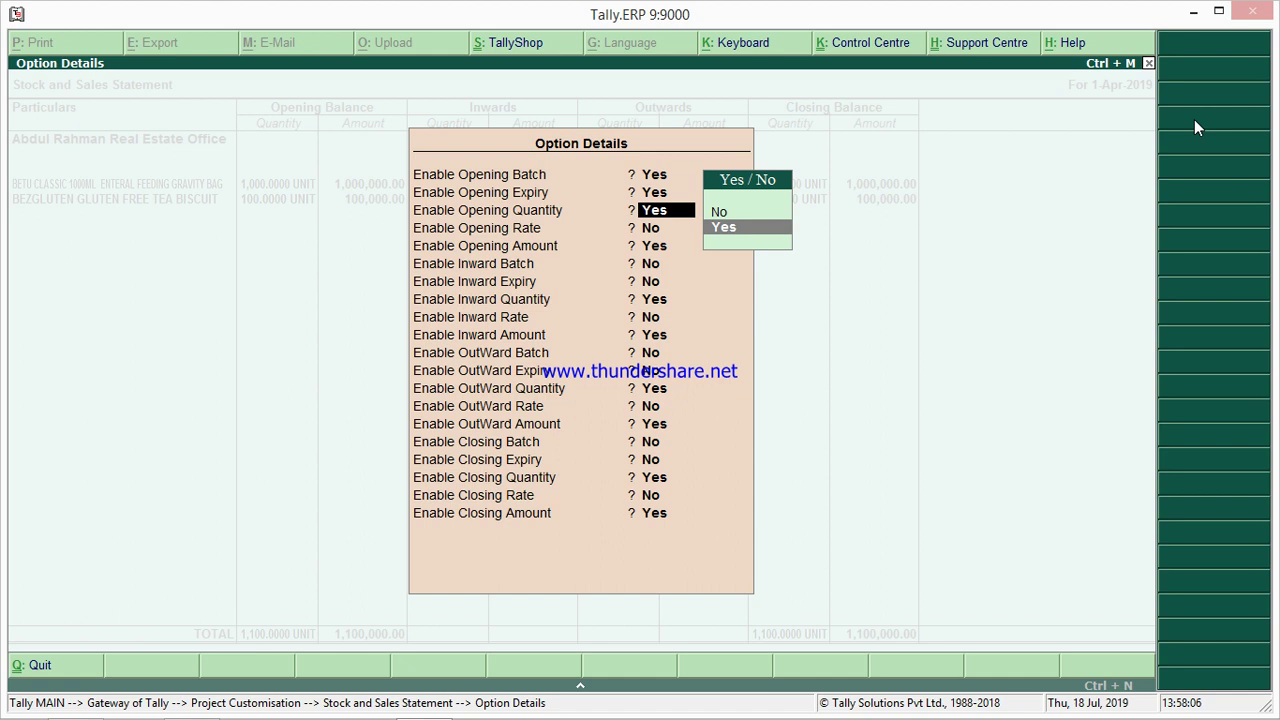
key(Return)
text(y)
key(Return)
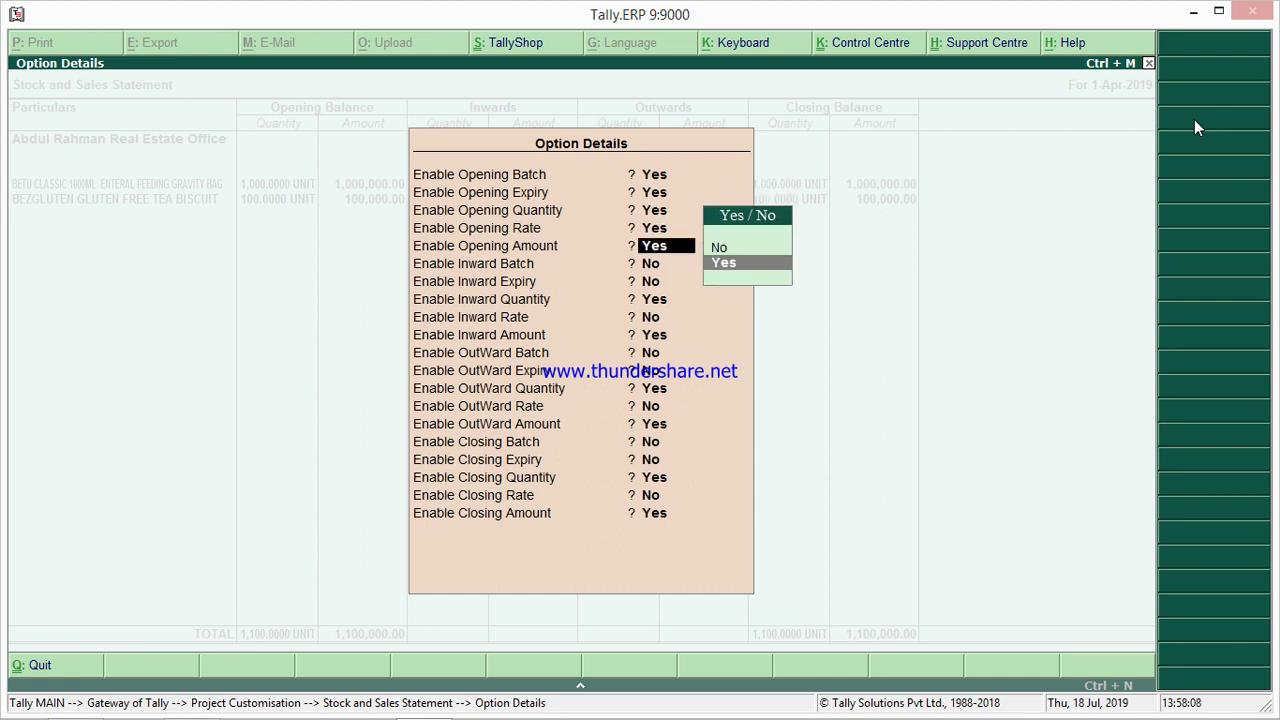
key(Return)
- Enable batch, expiry, quantity and rate for the Inward, Outward and Closing sections, then apply
text(y)
key(Return)
text(y)
key(Return)
key(Return)
text(y)
key(Return)
key(Return)
text(y)
key(Return)
key(Return)
key(Return)
text(y)
key(Return)
key(Return)
text(y)
key(Return)
text(y)
key(Return)
key(Return)
text(y)
key(Return)
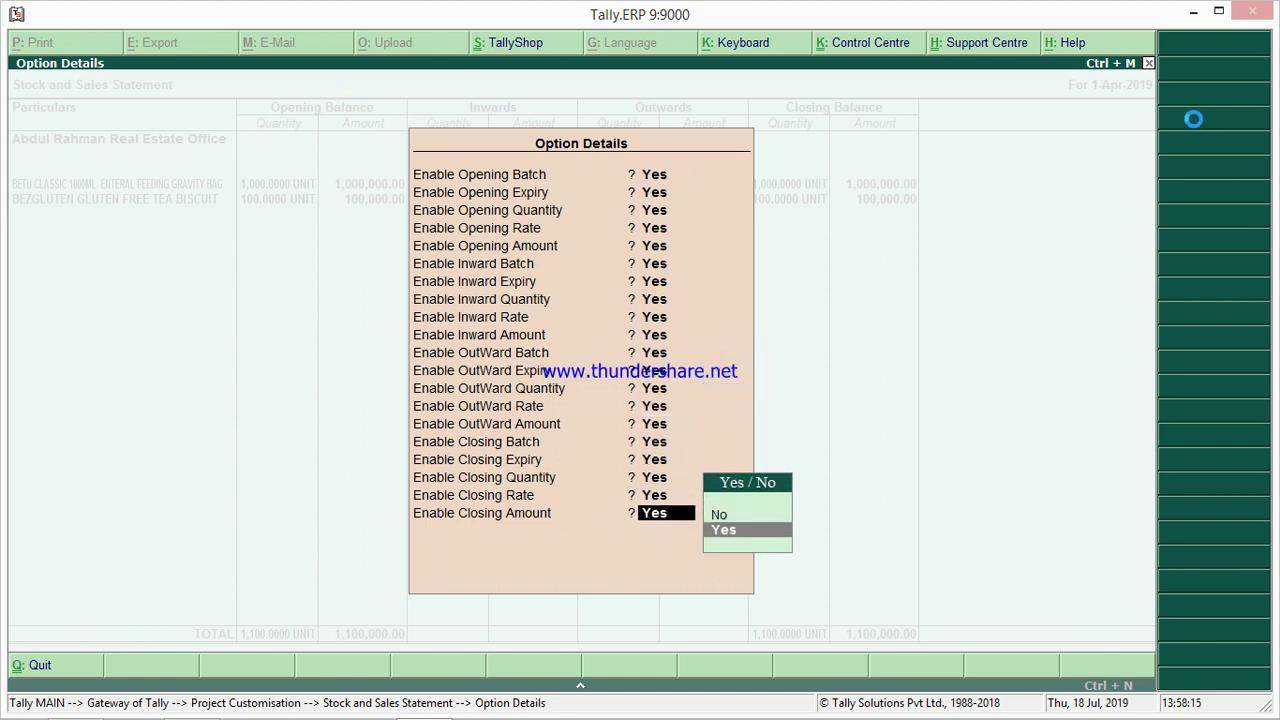
key(Return)
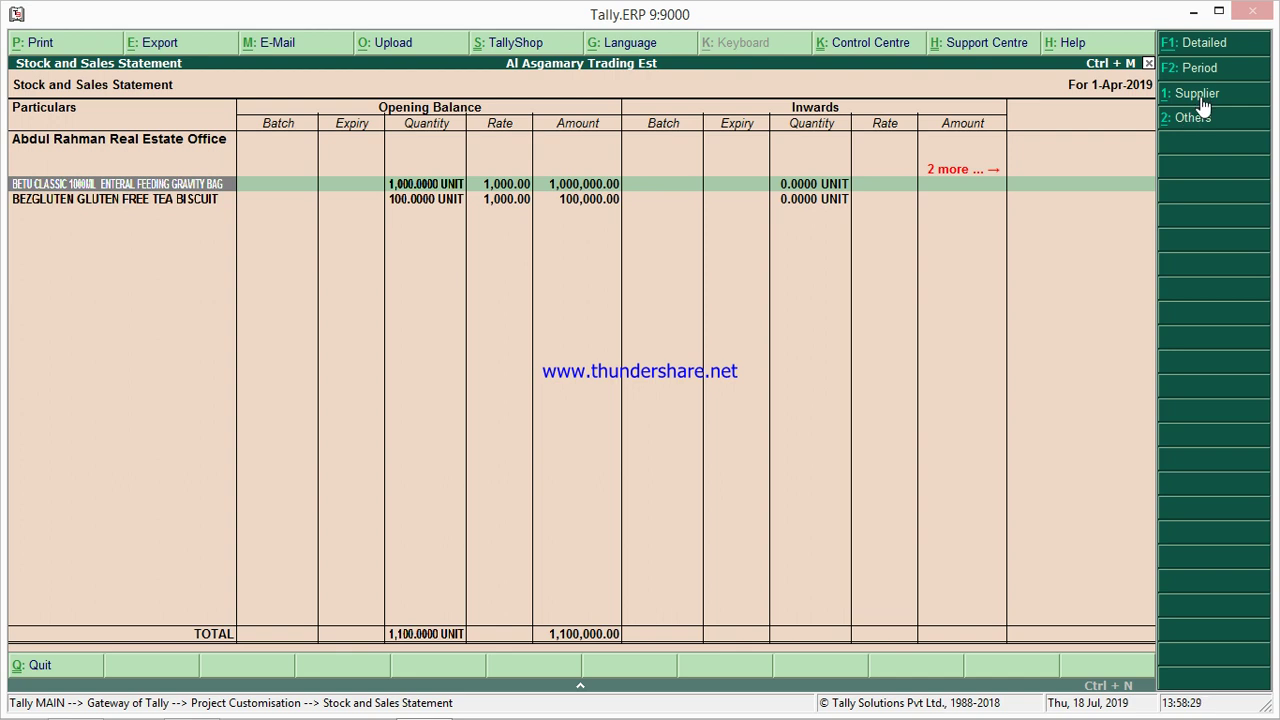
- Close the Stock and Sales Statement for Al Asgamary Trading Est
key(Escape)
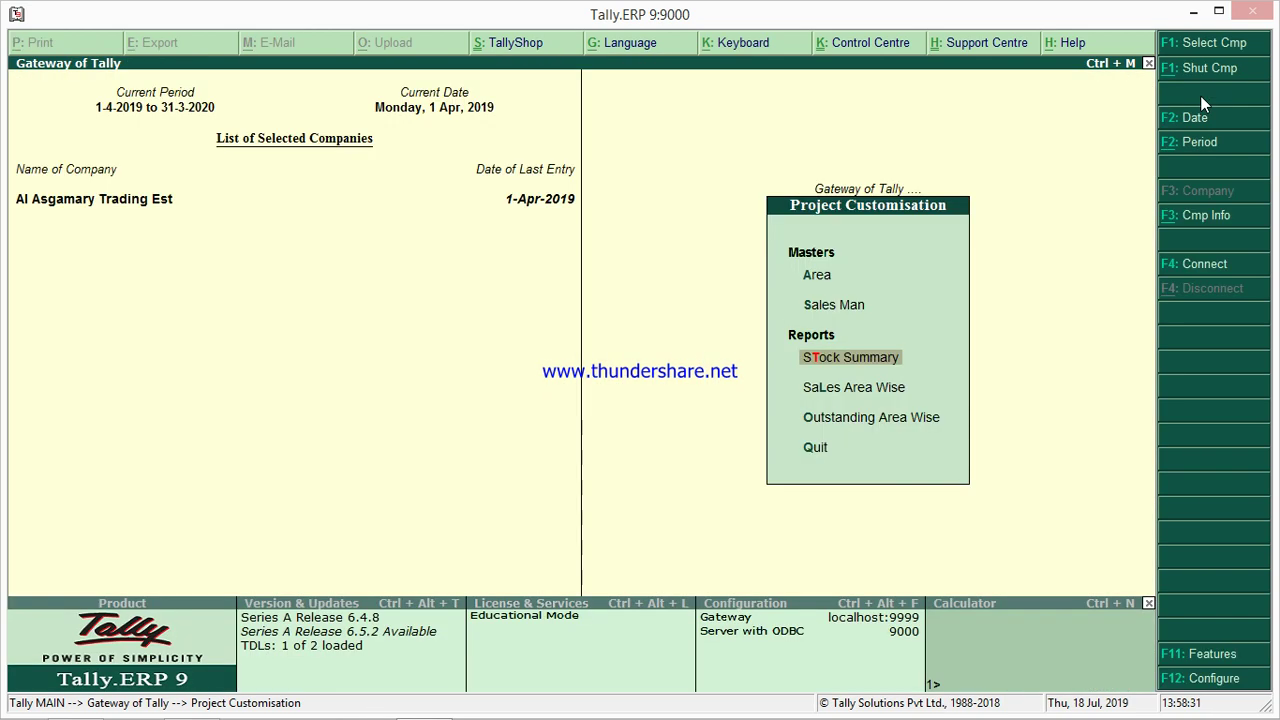
- Open the Sales Area Wise Report for 1-Apr-2019, showing three lines totalling 140,400.00
key(Down)
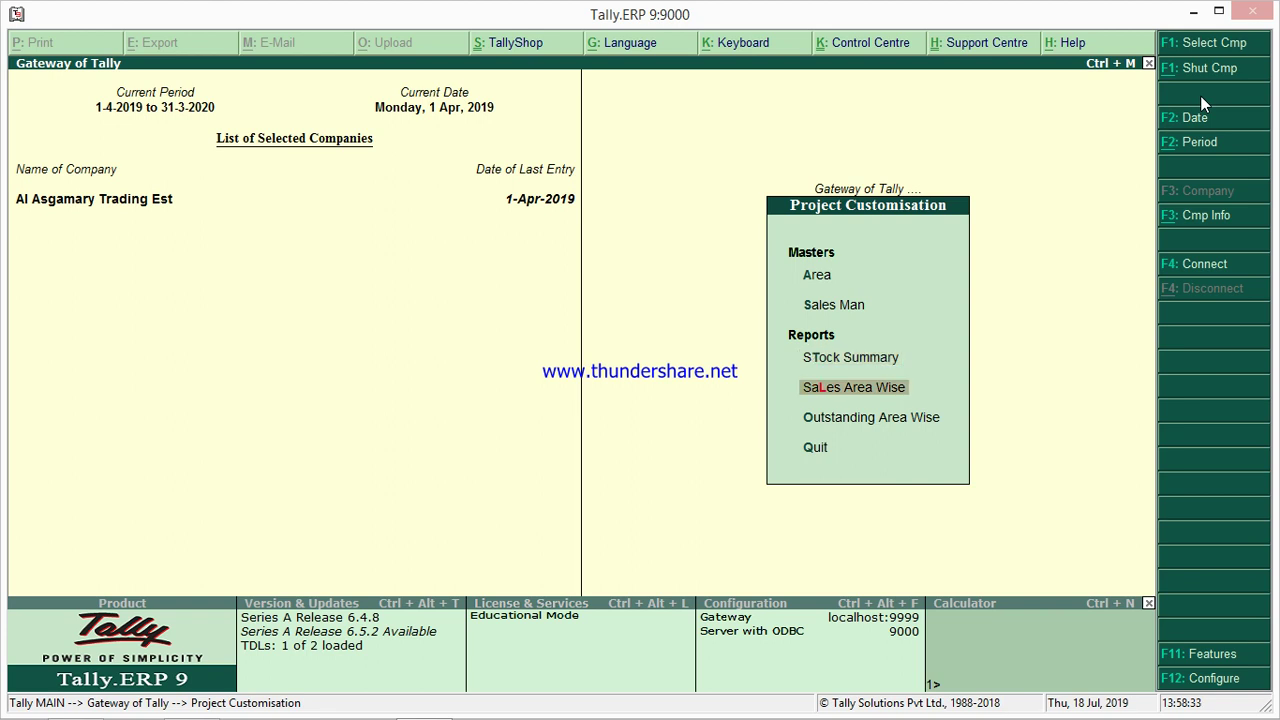
key(Return)
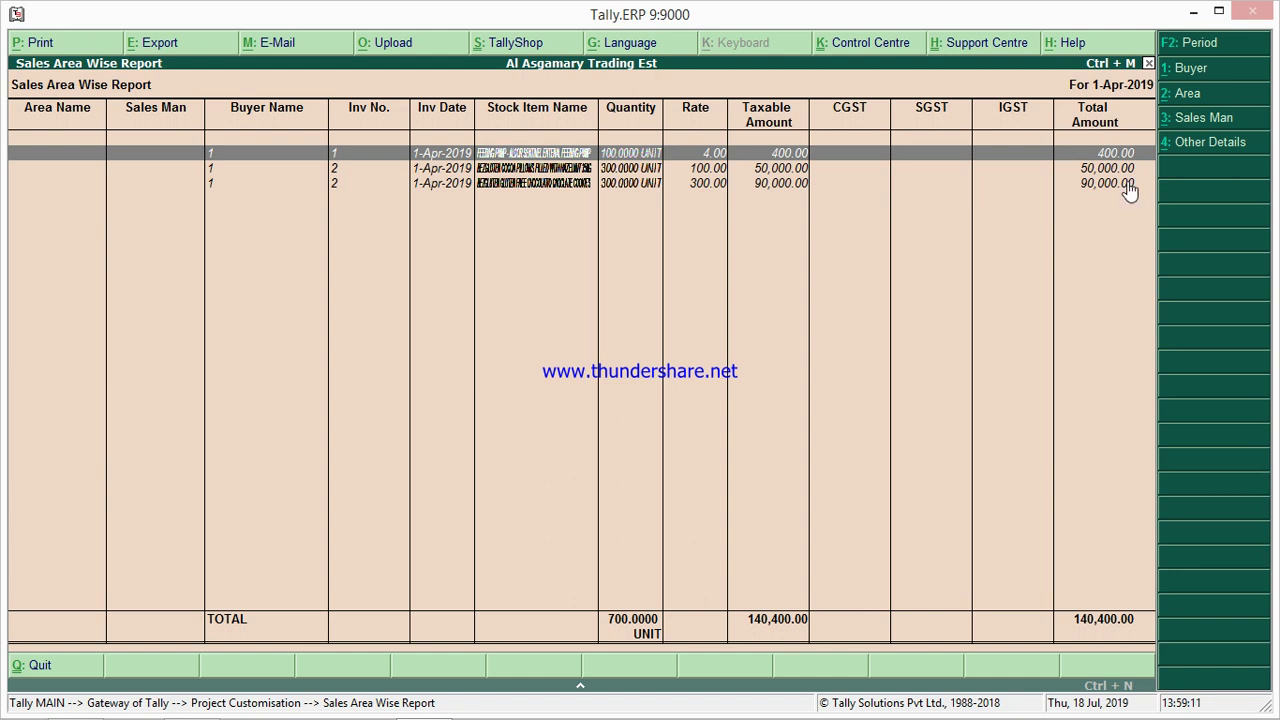
- Change the report period to 1-Apr-2019 through 31-Dec-2019 and bring up the salesman filter
click(1188, 50)
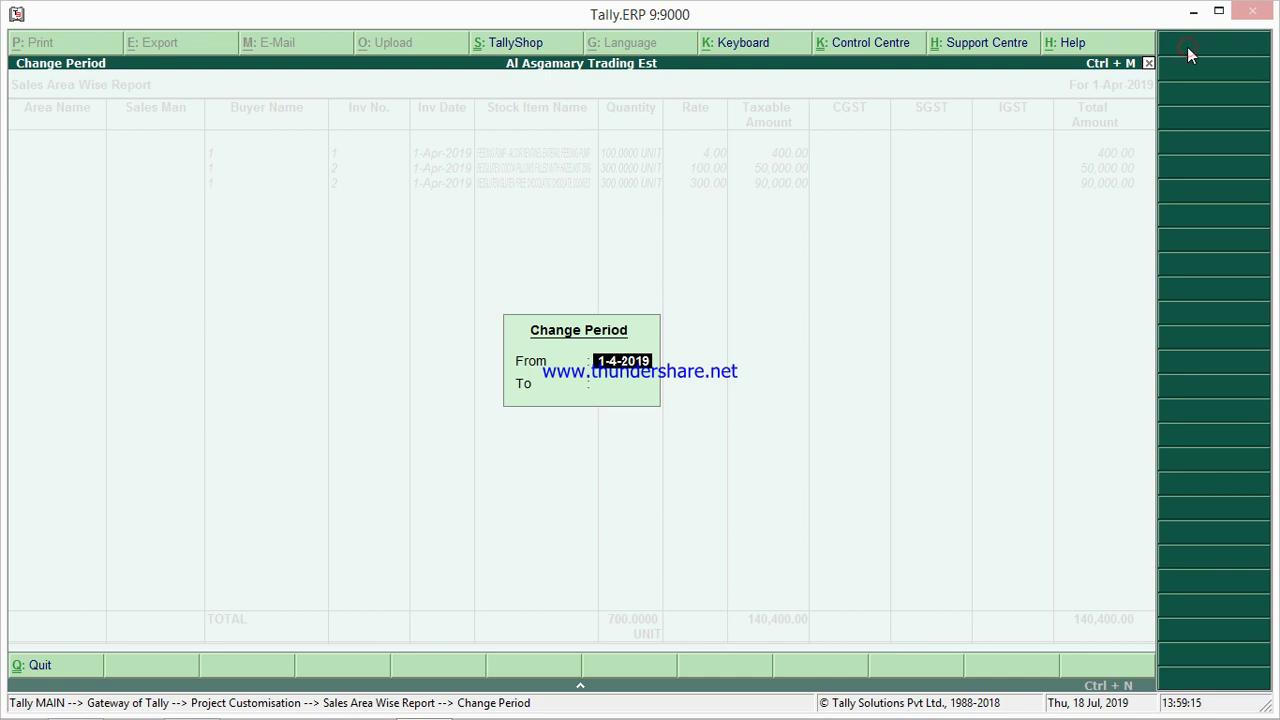
key(Return)
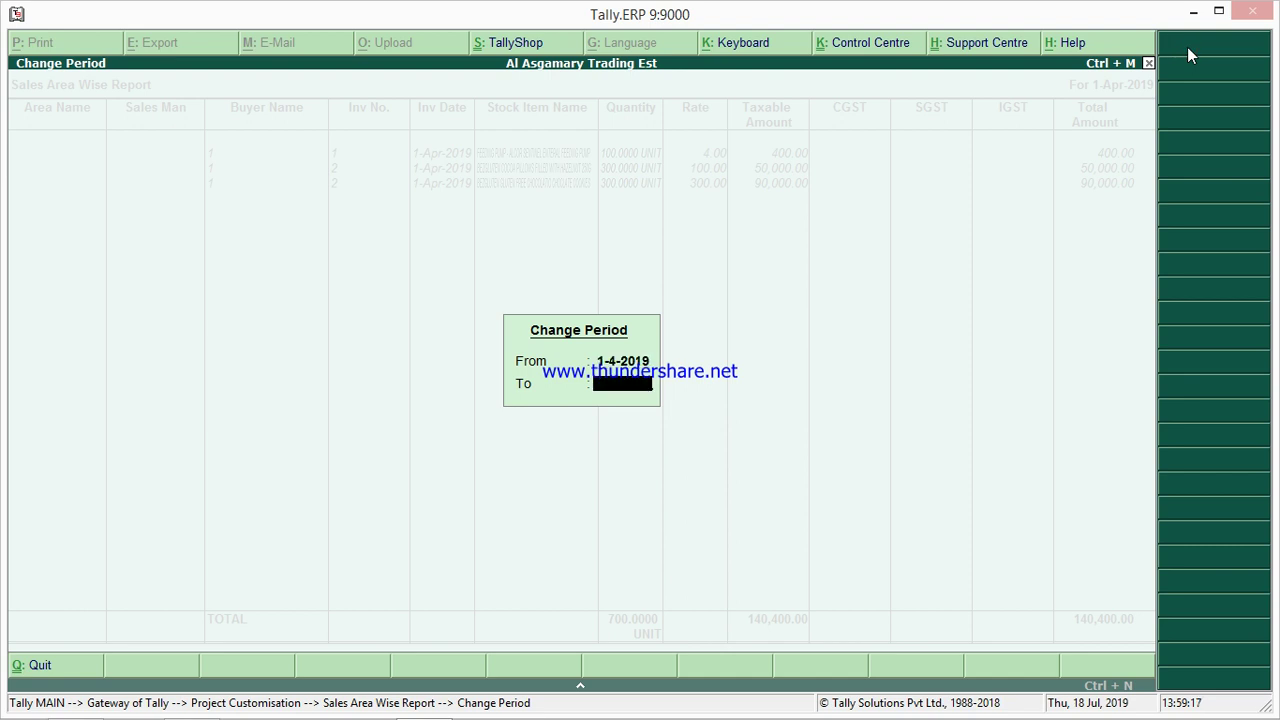
text(31.12)
key(Return)
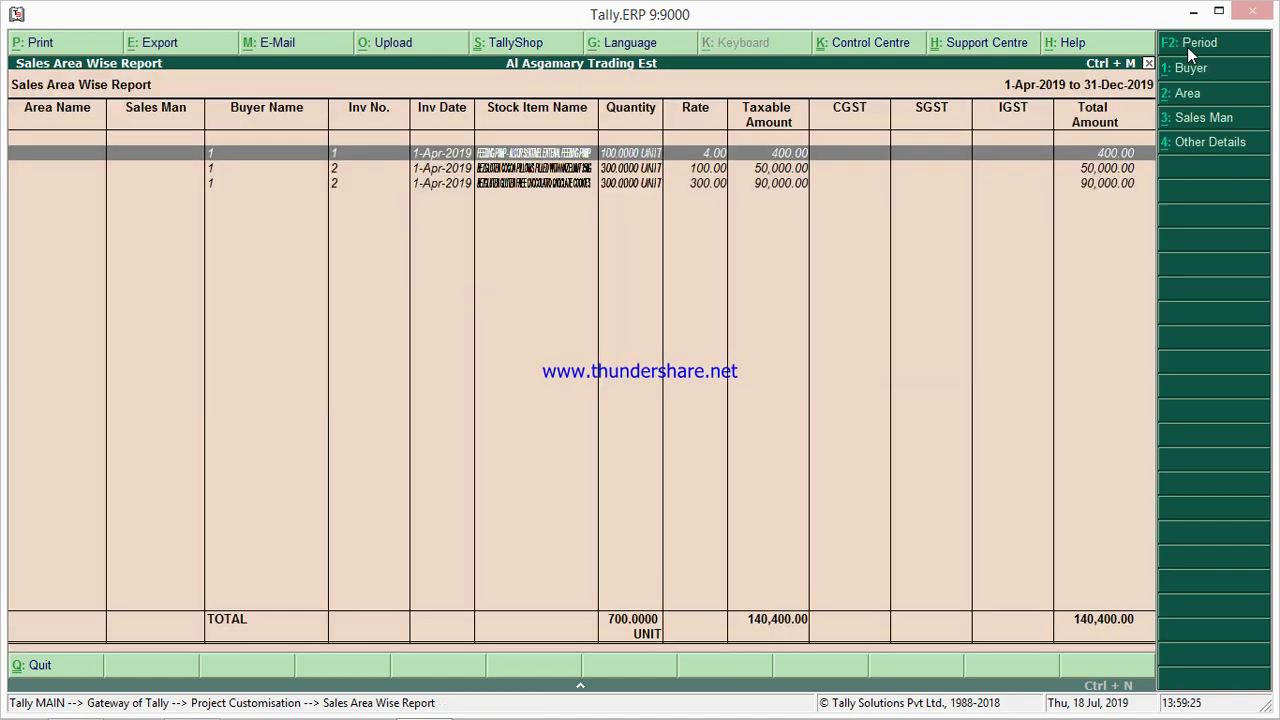
click(1211, 127)
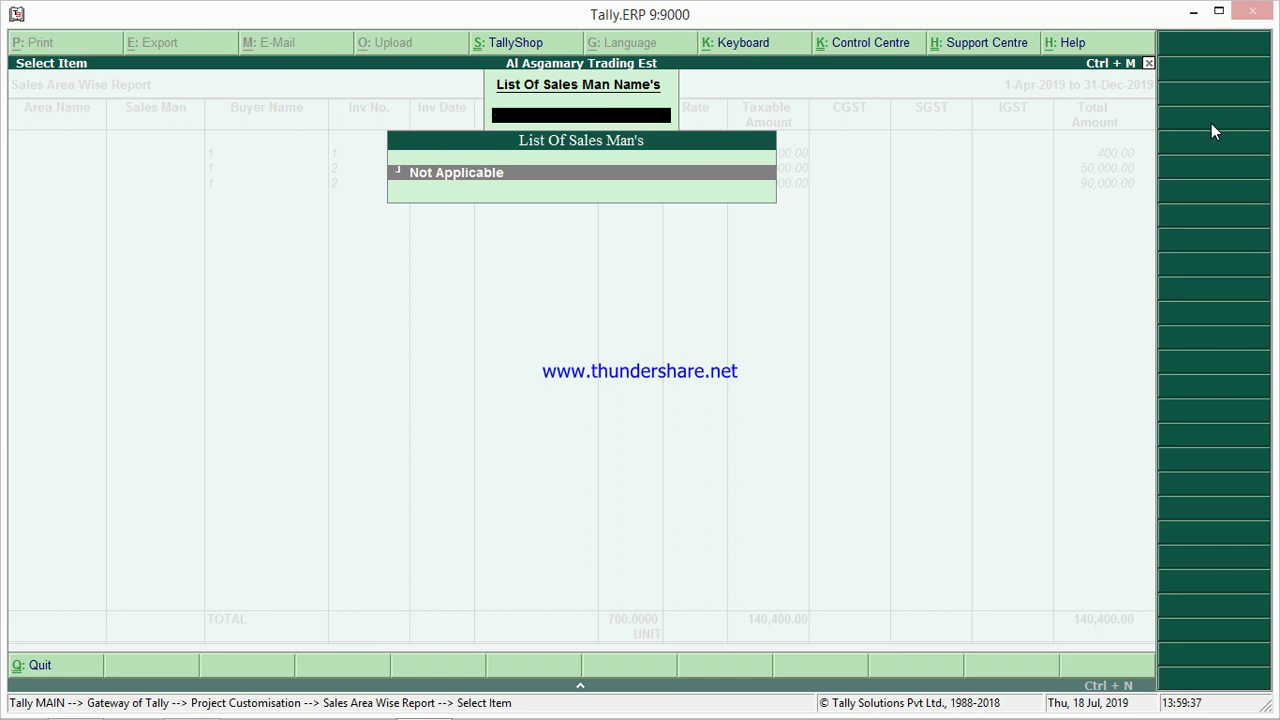
- Dismiss the salesman list without choosing one and leave the report for Gateway of Tally
key(Return)
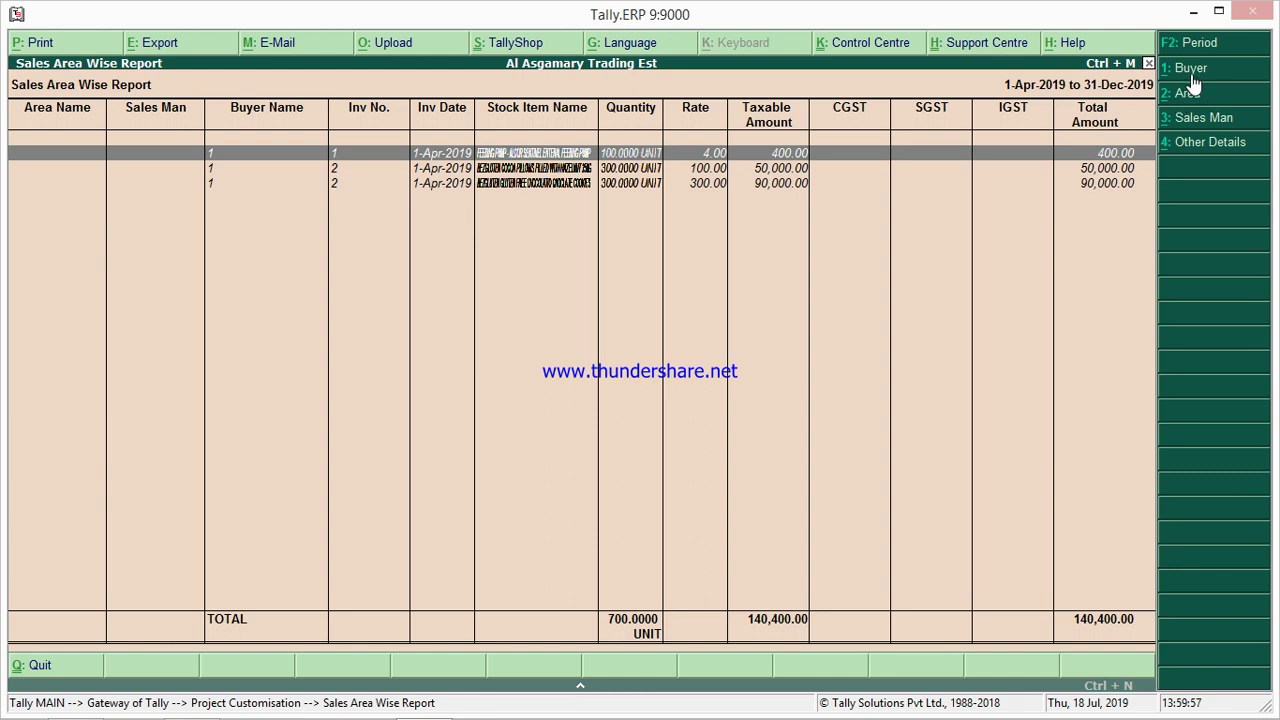
key(Escape)
key(Escape)
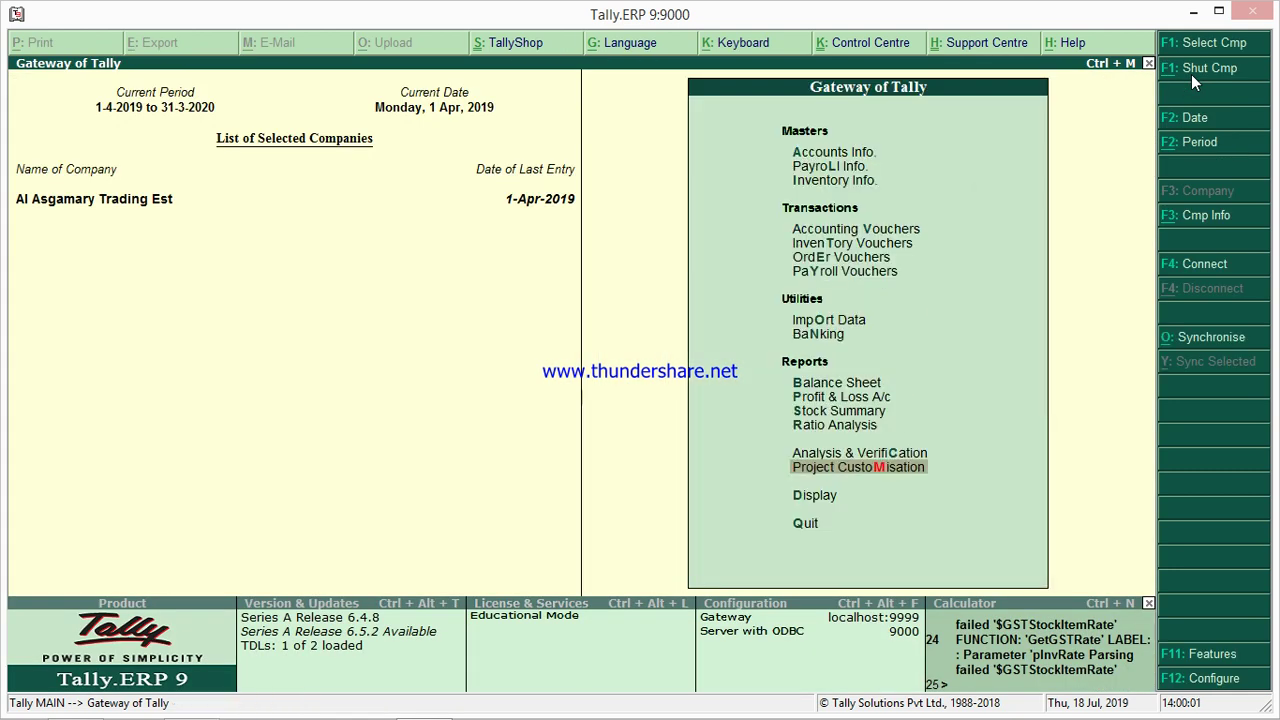
- Shut the current company and load Supplier - Wise Stock Summary, entering the login credentials
click(1191, 76)
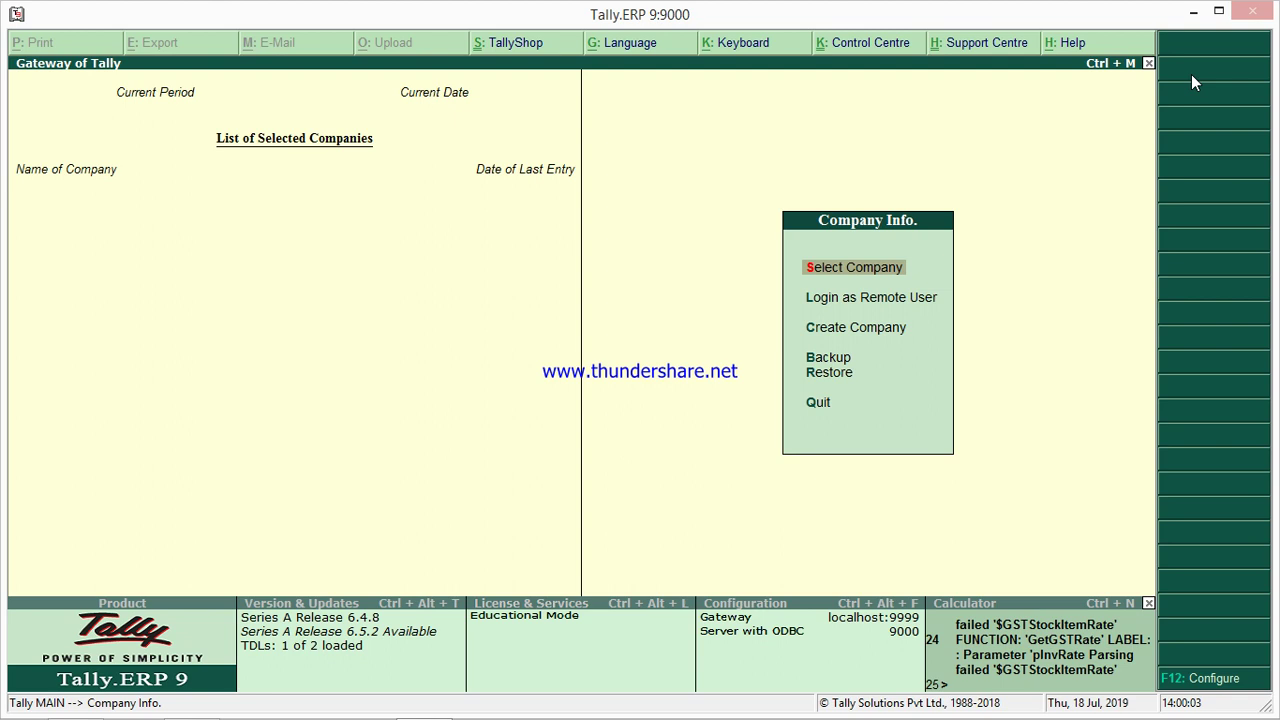
key(Return)
key(Down)
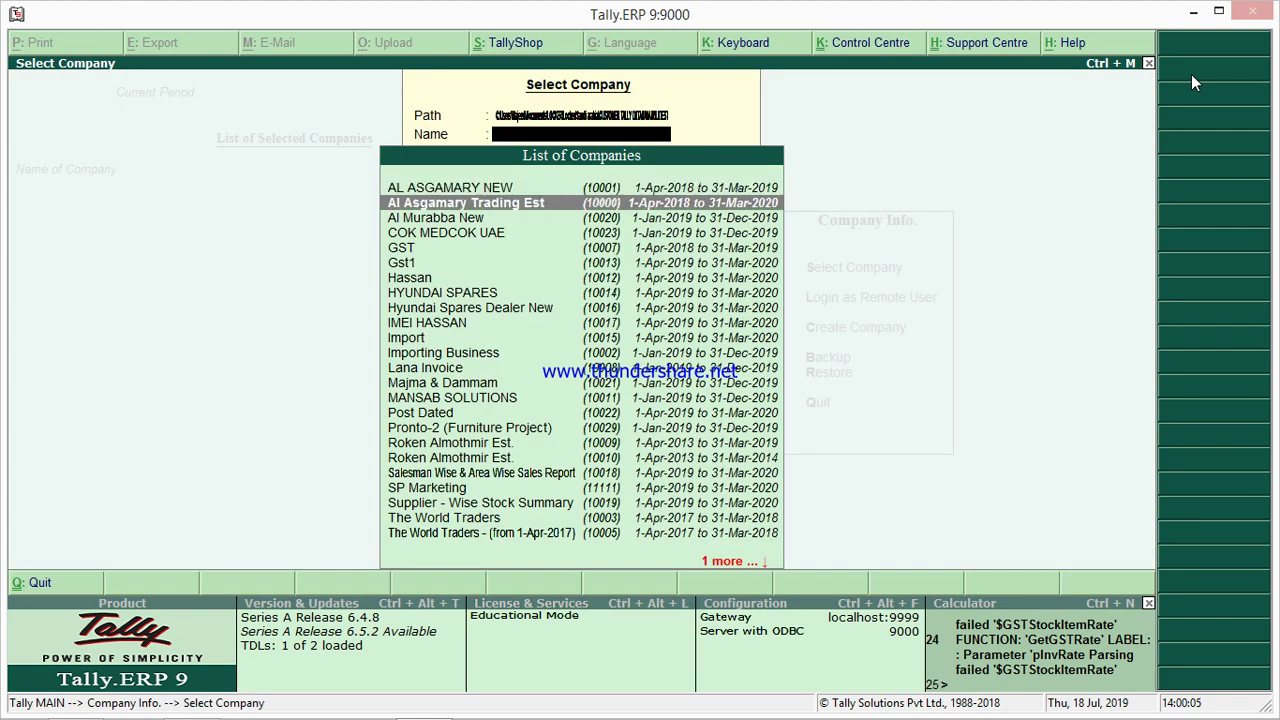
text(Su)
key(Return)
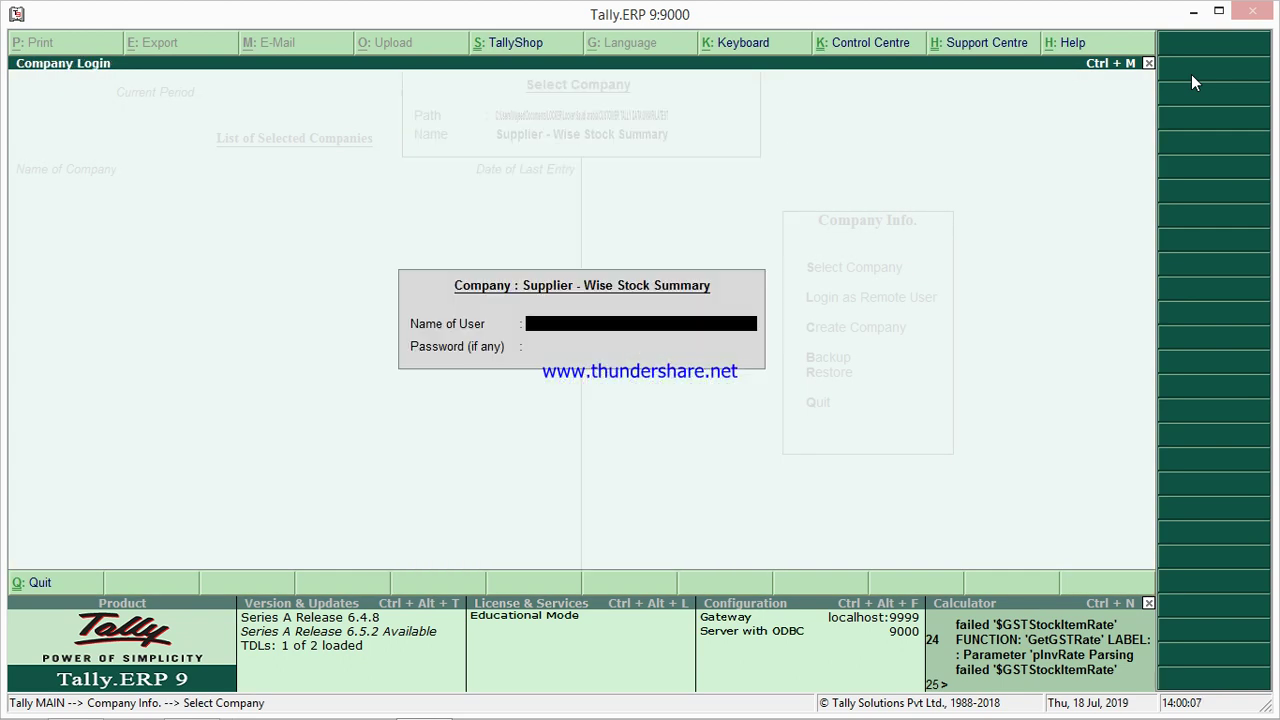
text(a)
key(Return)
key(Return)
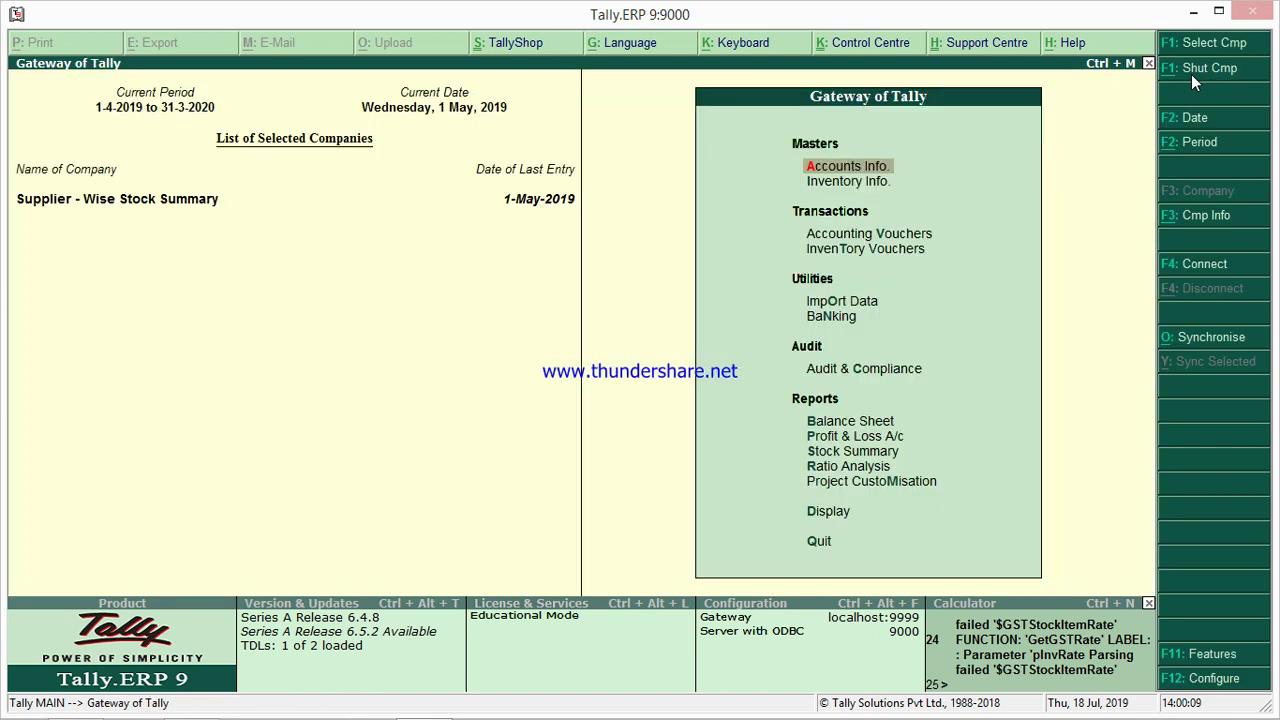
- Open the Sales Area Wise Report from Project Customisation, currently empty for 1-Jun-2019
click(893, 484)
click(893, 484)
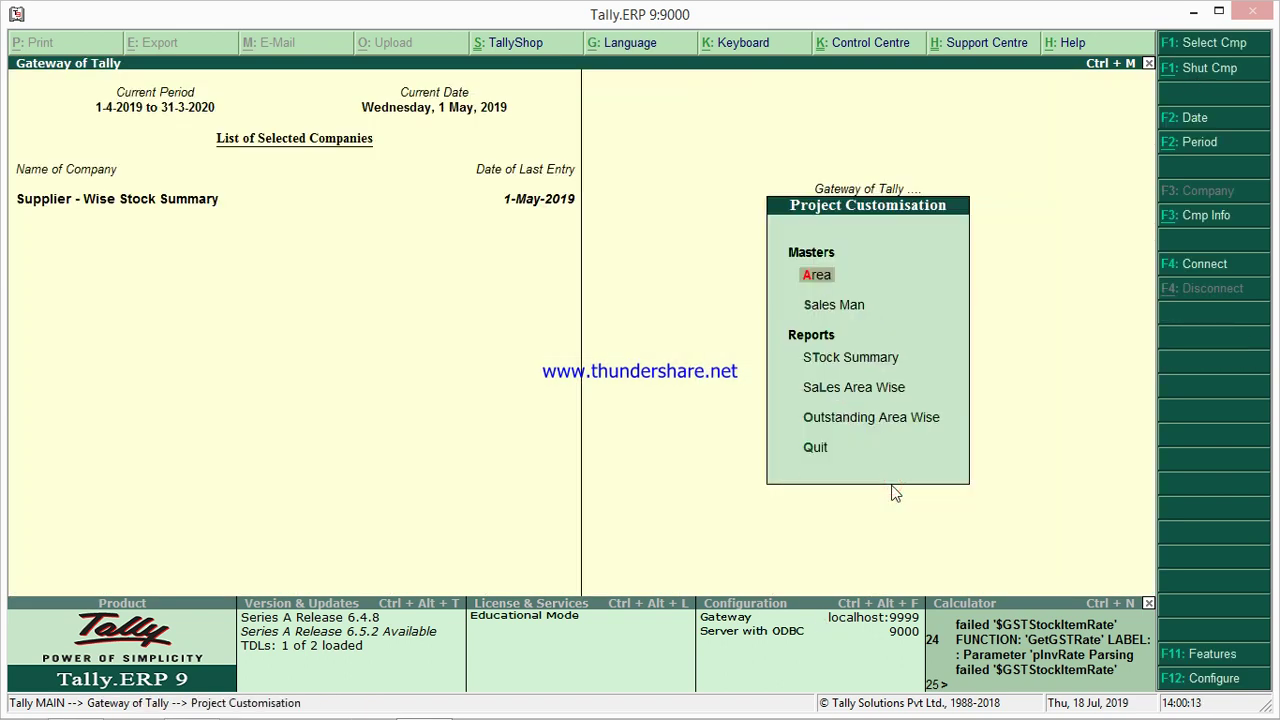
key(Down)
key(Down)
key(Down)
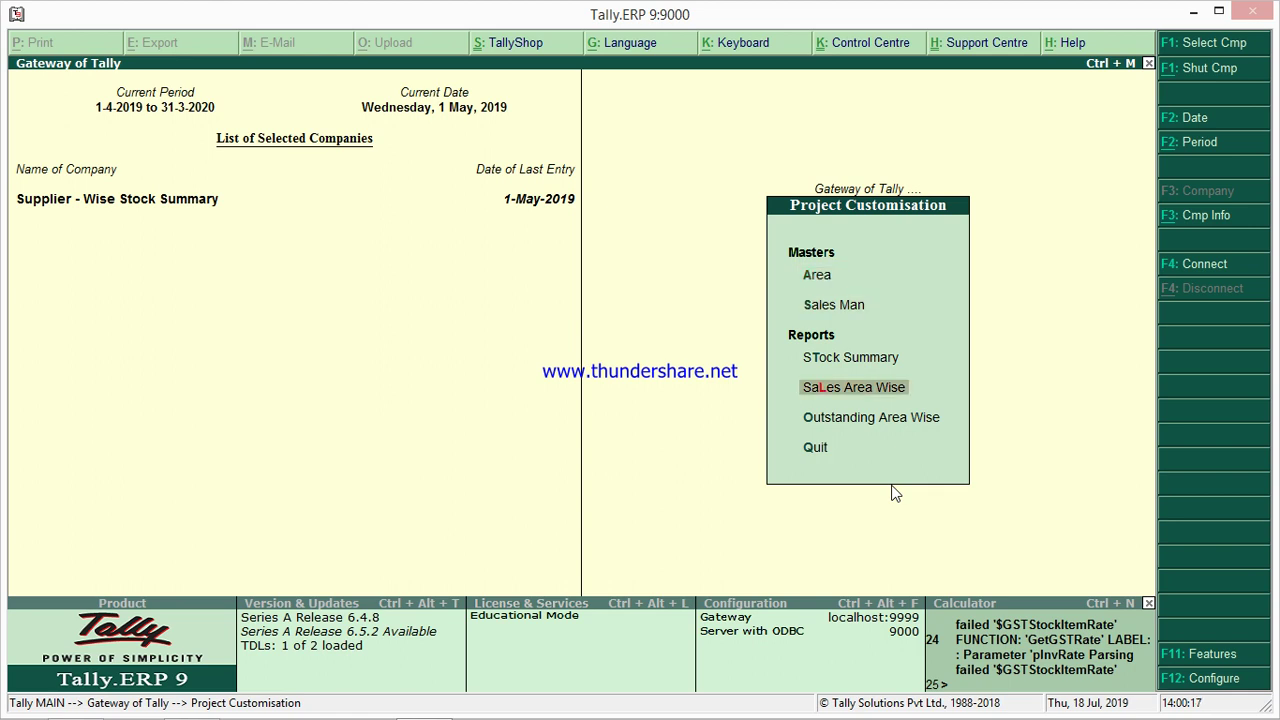
key(Return)
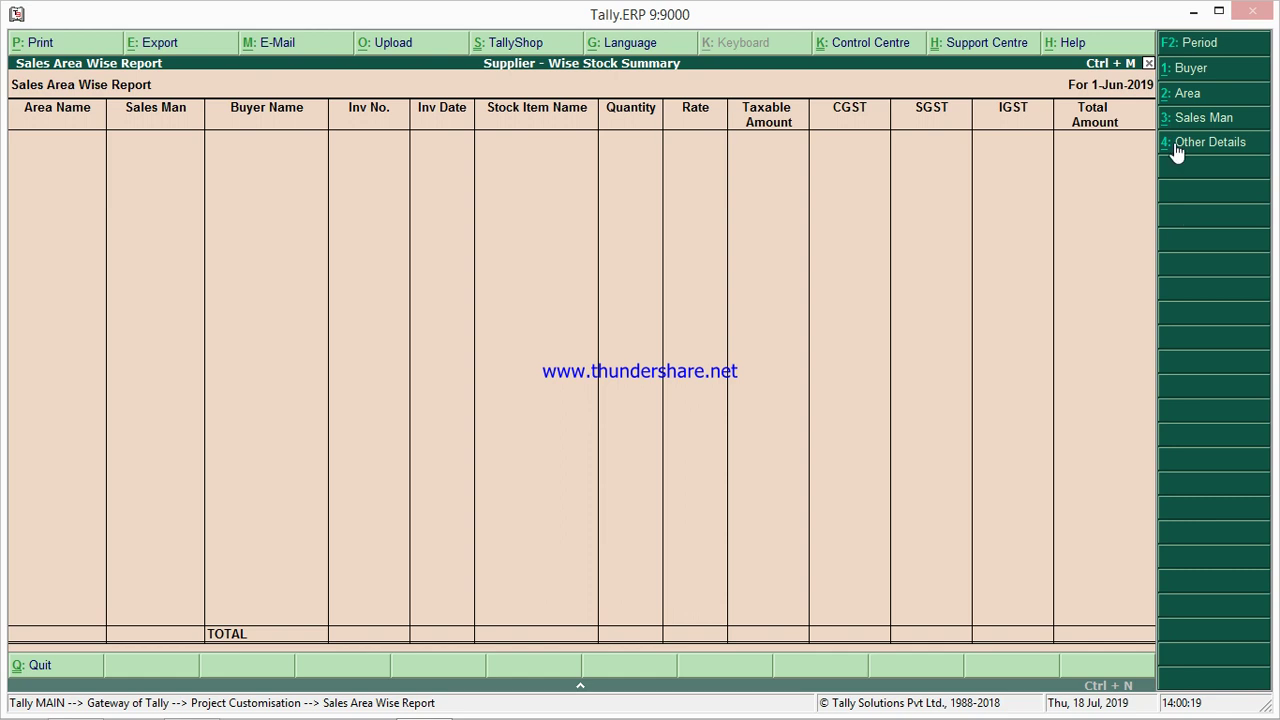
- Show the report for 1-Apr-2019 to 1-May-2019, review the 12,390.00 total, then close it
click(1189, 50)
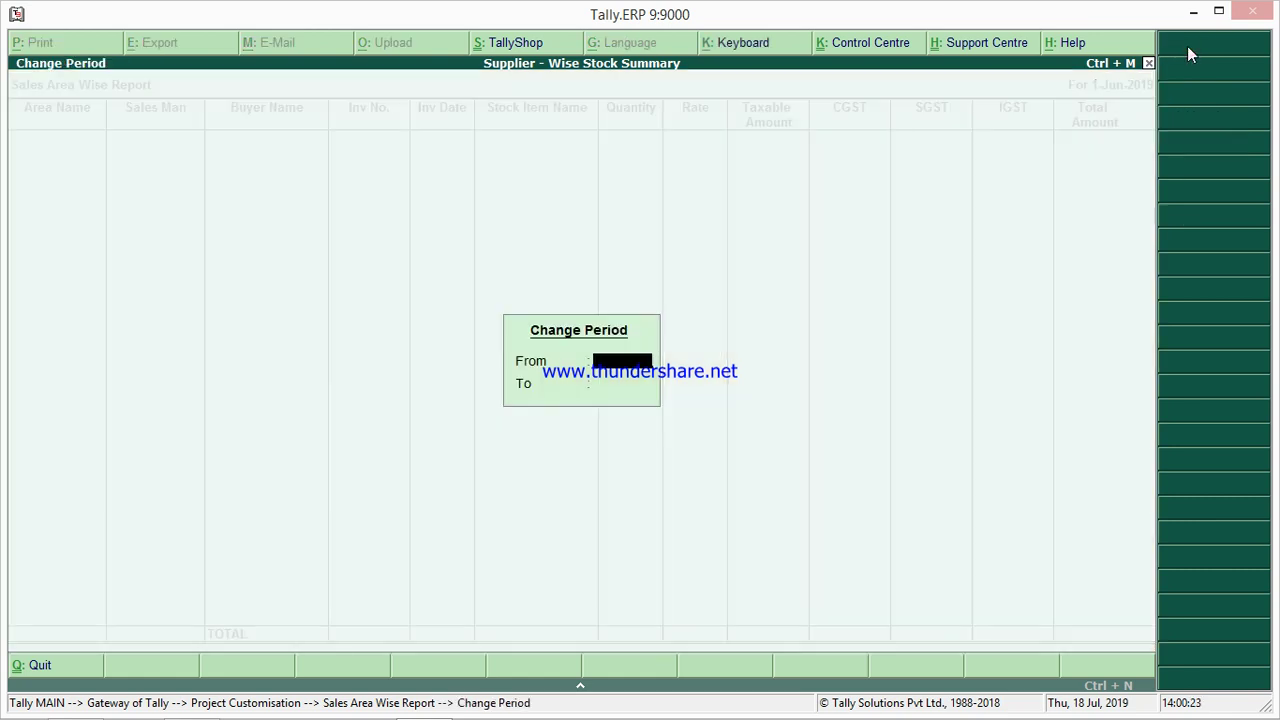
key(Return)
key(Return)
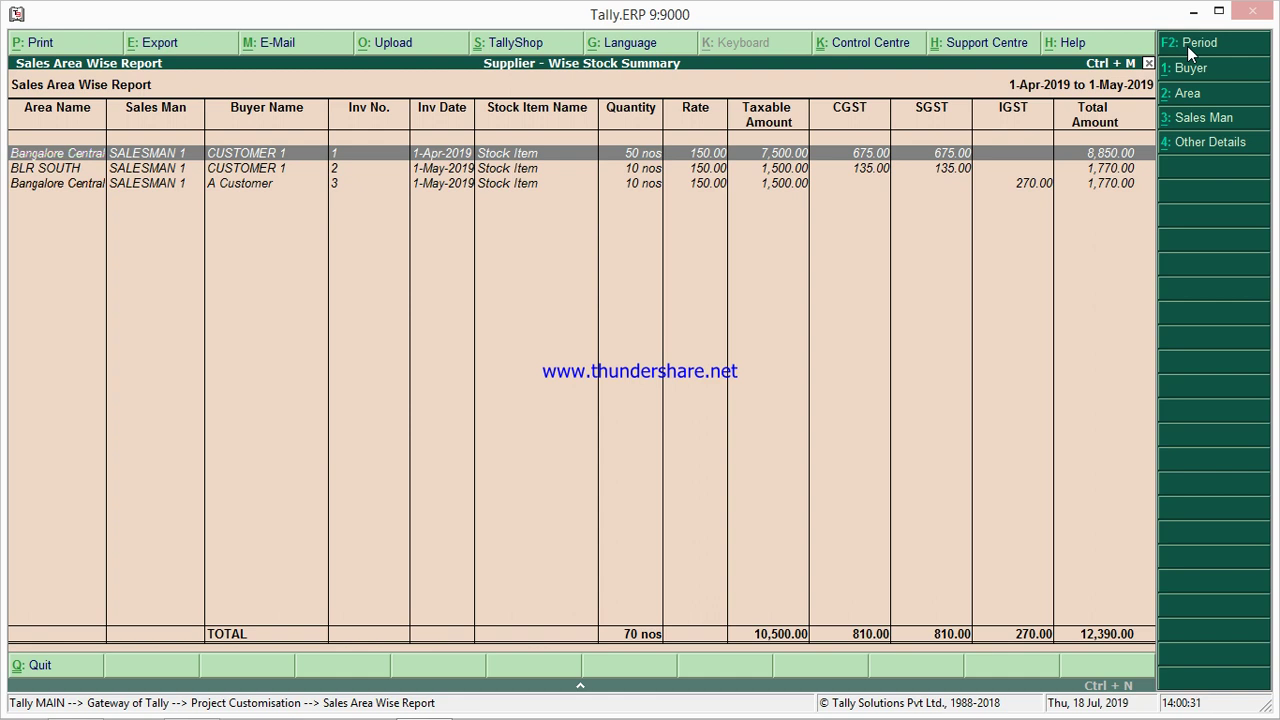
key(Escape)
key(Escape)
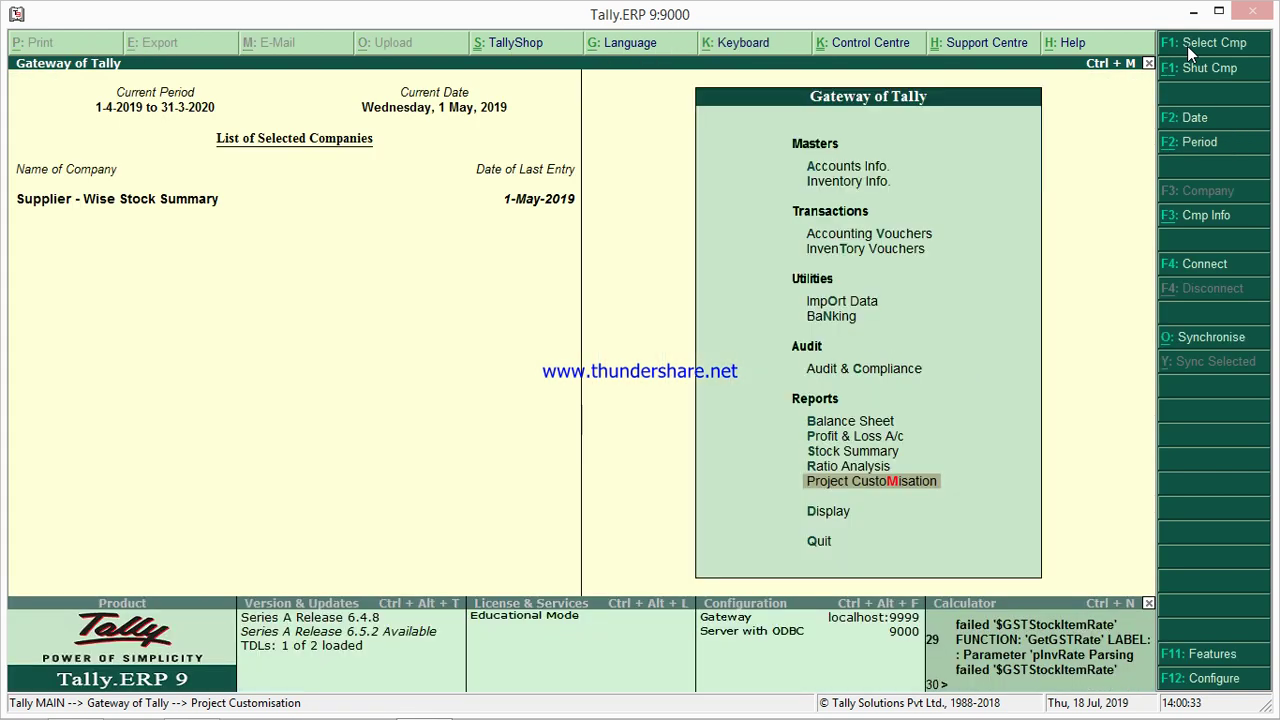
- Open the CUSTOMER 1 sales voucher from the Day Book and change its salesman
key(d)
key(a)
key(Down)
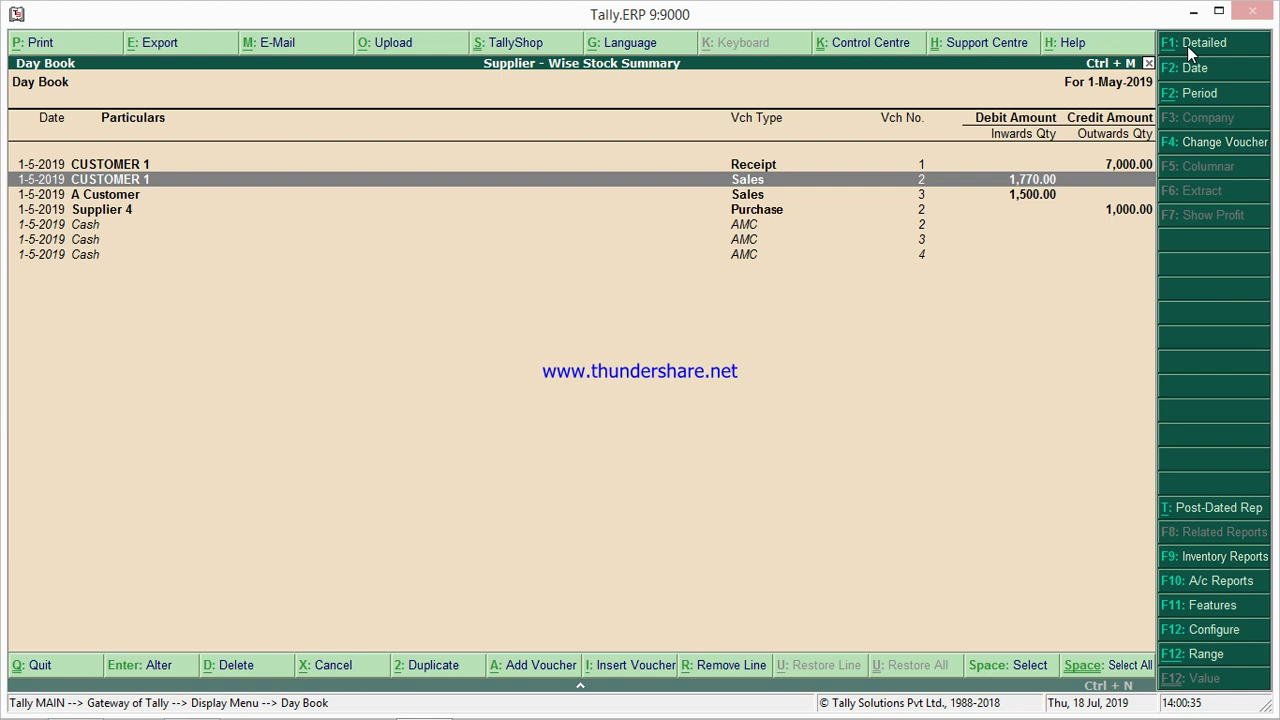
key(Return)
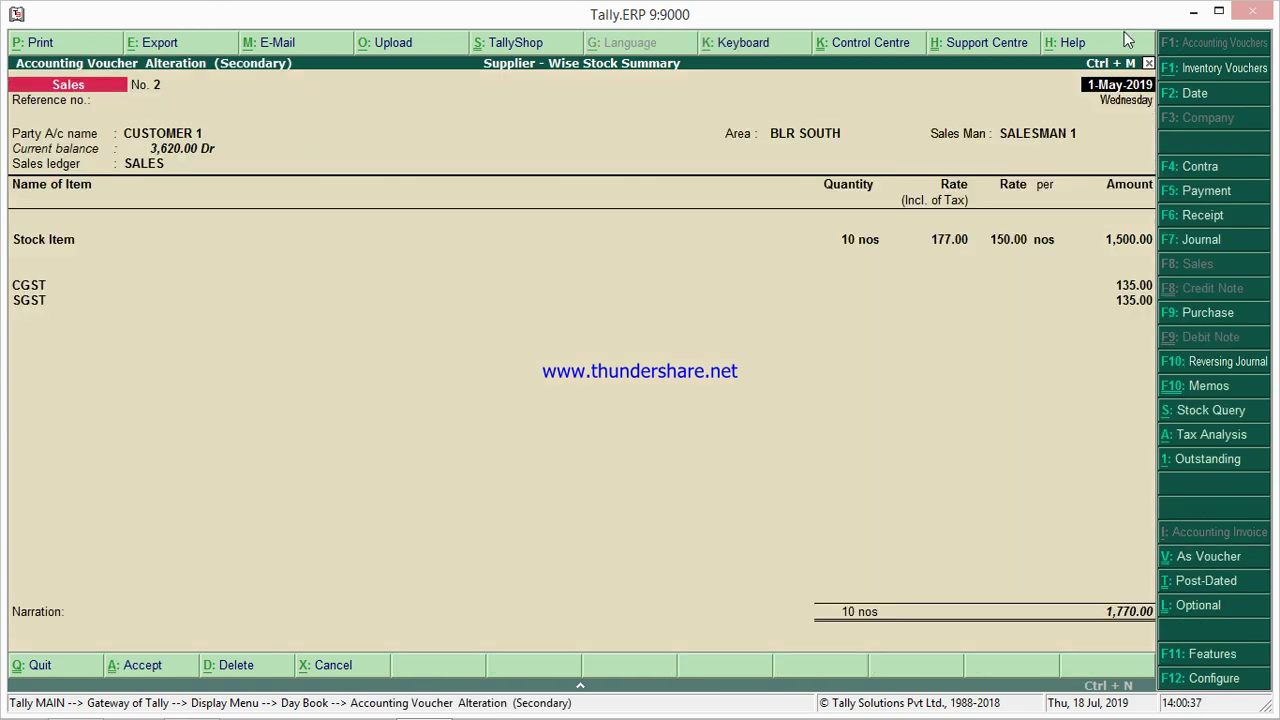
key(Return)
key(Down)
key(Return)
key(Return)
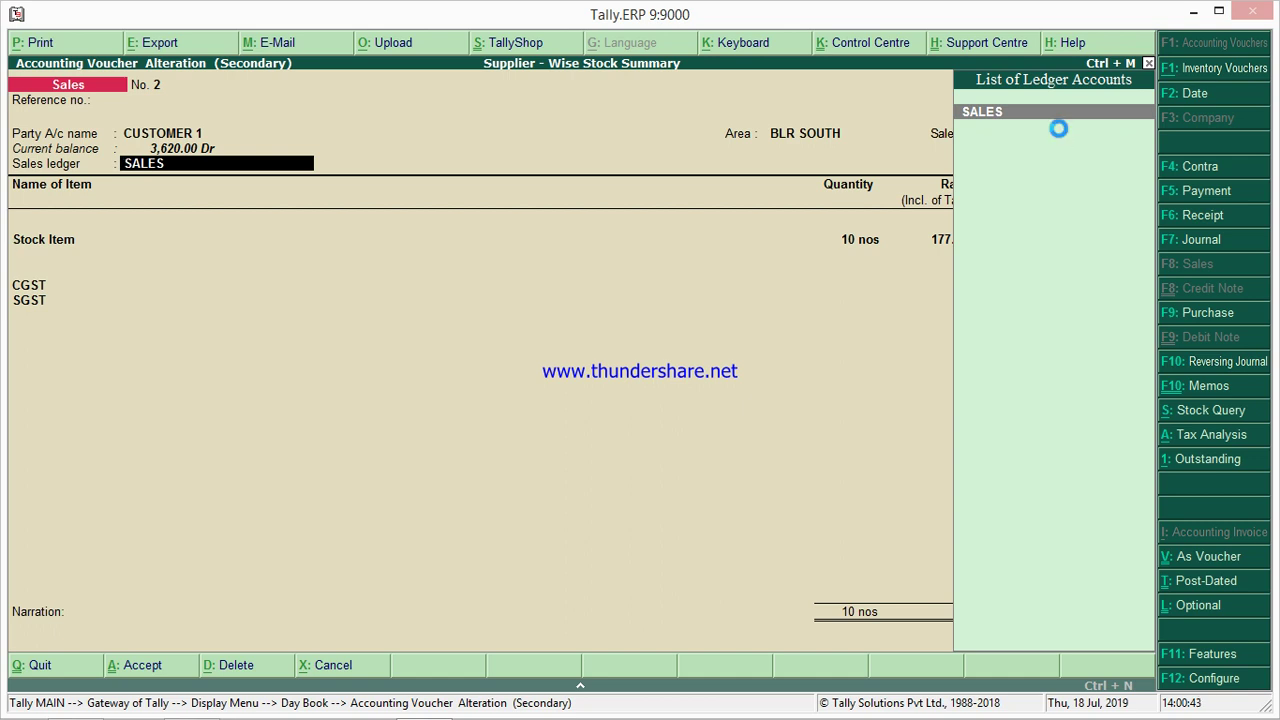
- Return to Gateway of Tally and reopen the Sales Area Wise Report from Project Customisation
key(Down)
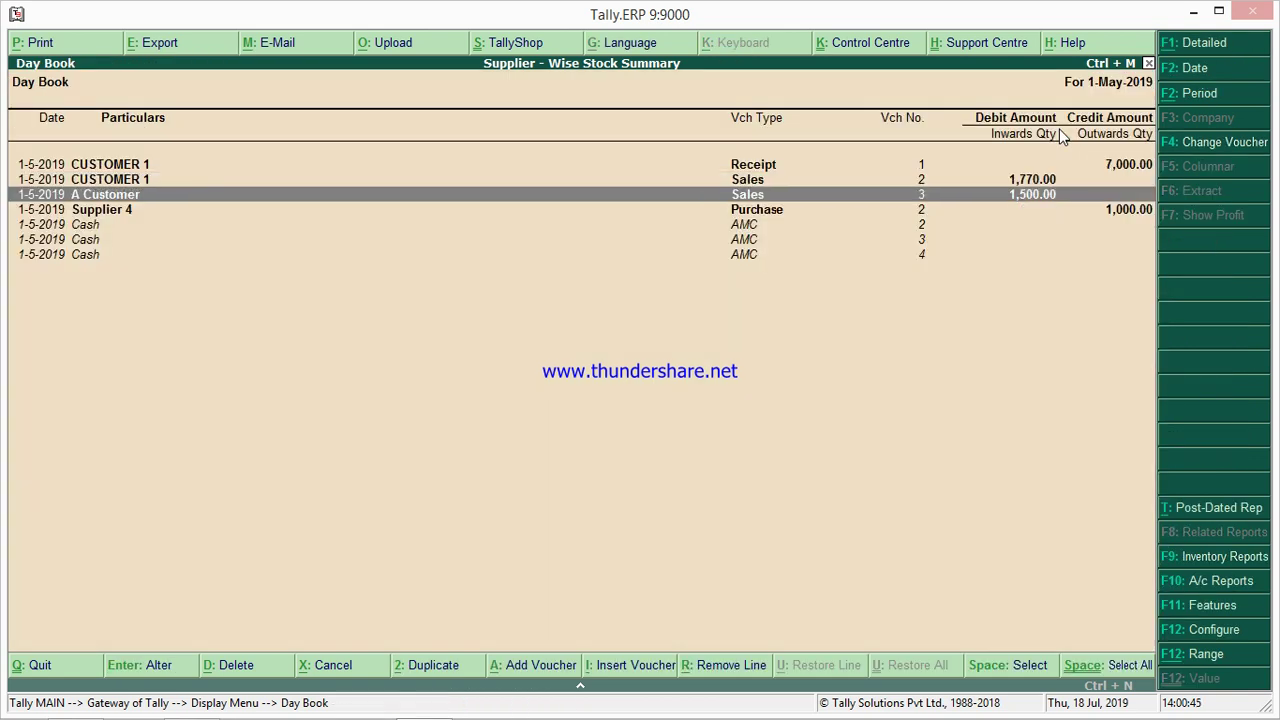
key(Return)
key(Escape)
key(Escape)
key(Up)
key(Return)
key(Down)
key(Down)
key(Down)
key(Return)
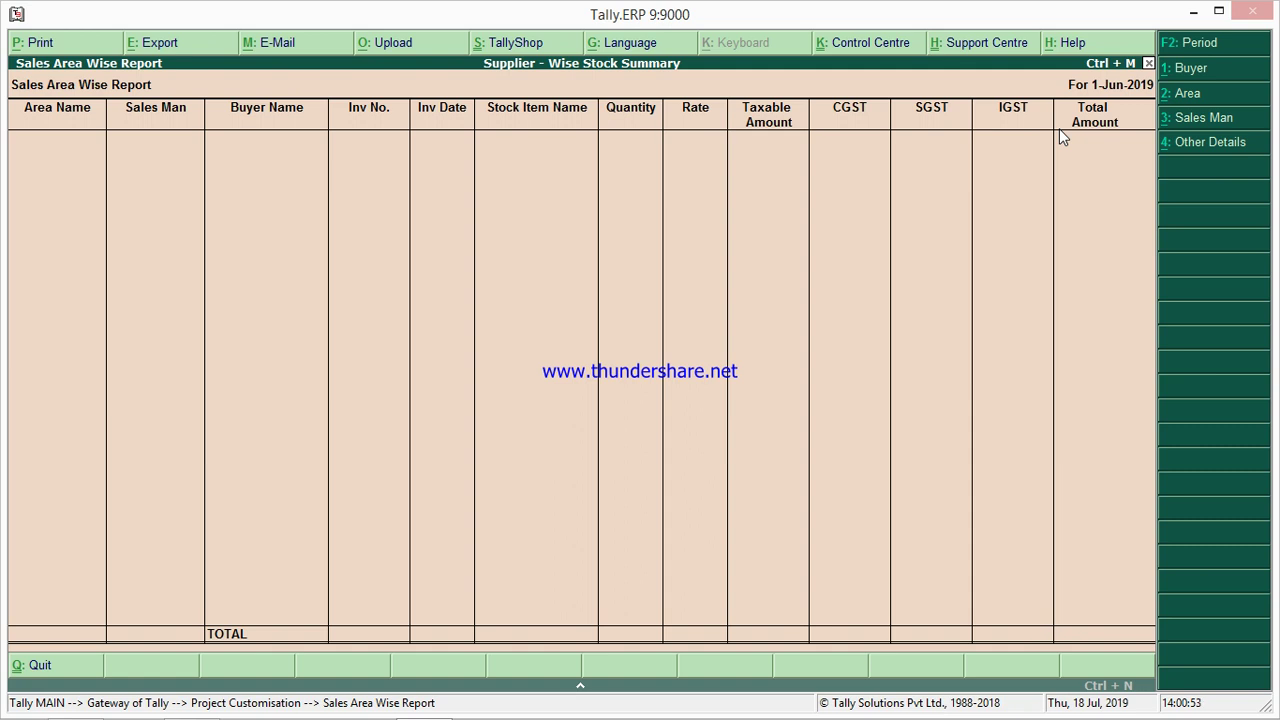
mouse_move(1278, 1)
click(1194, 49)
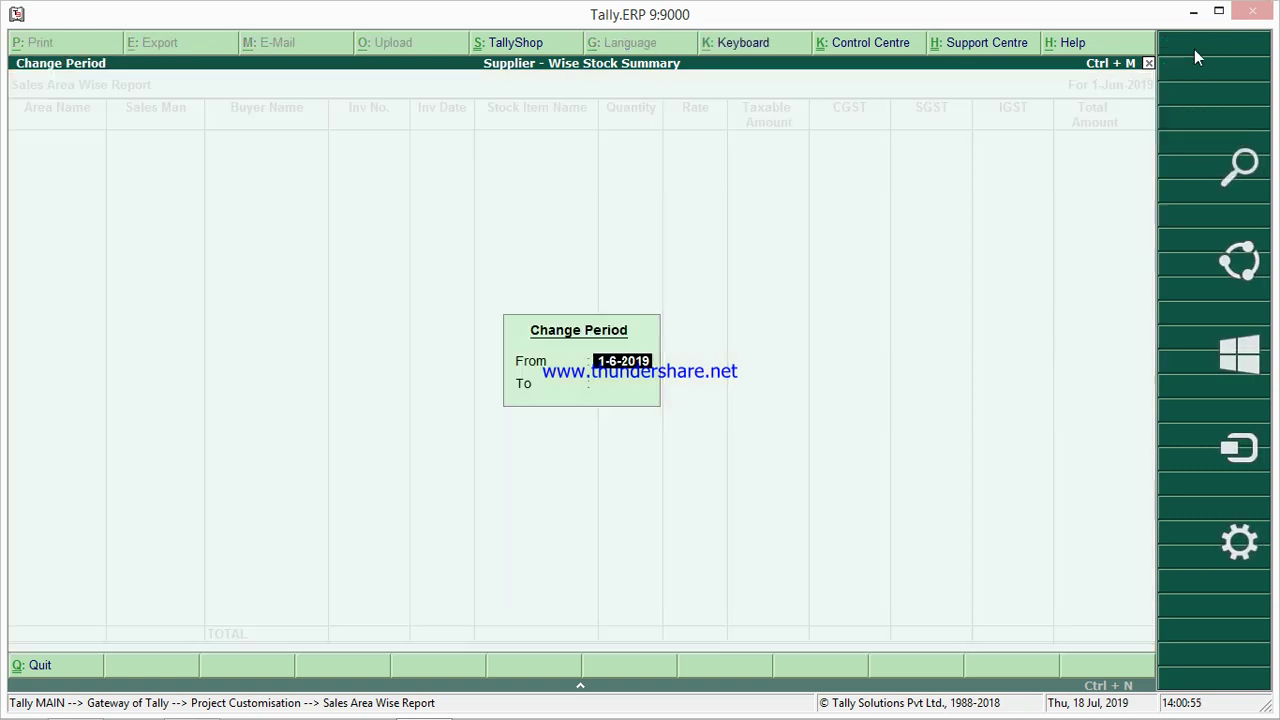
key(Return)
key(Return)
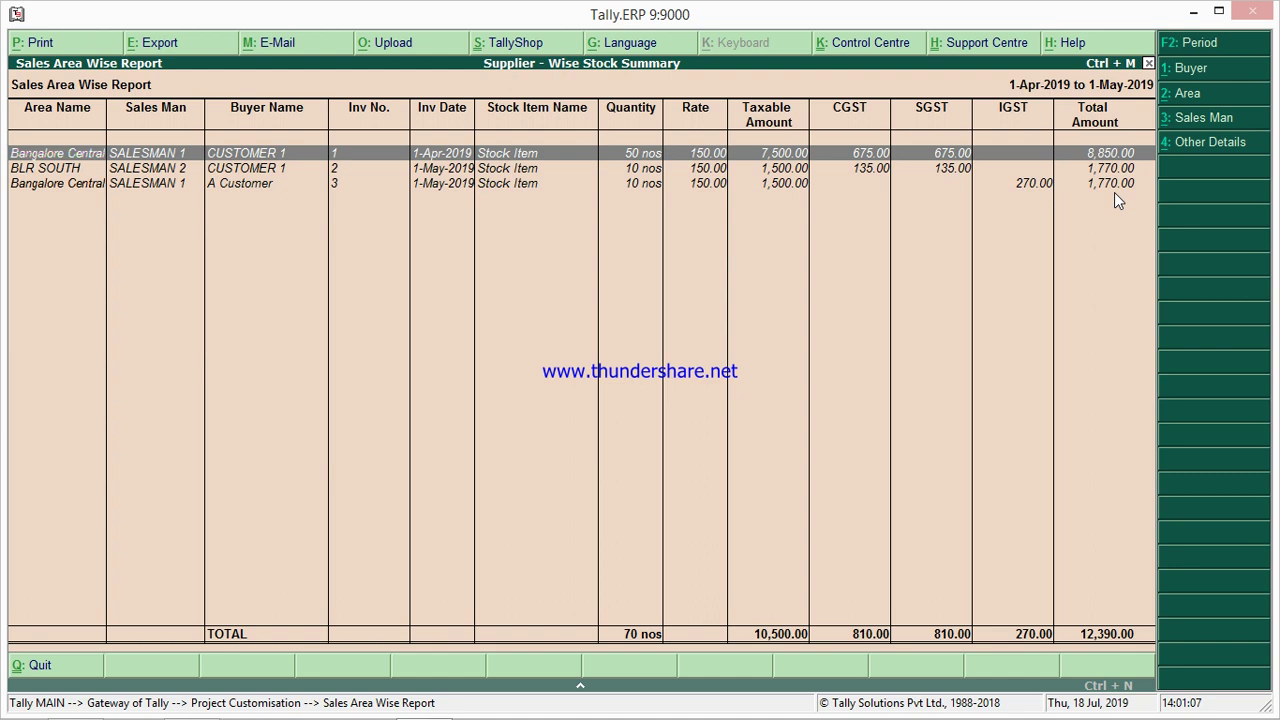
click(1186, 72)
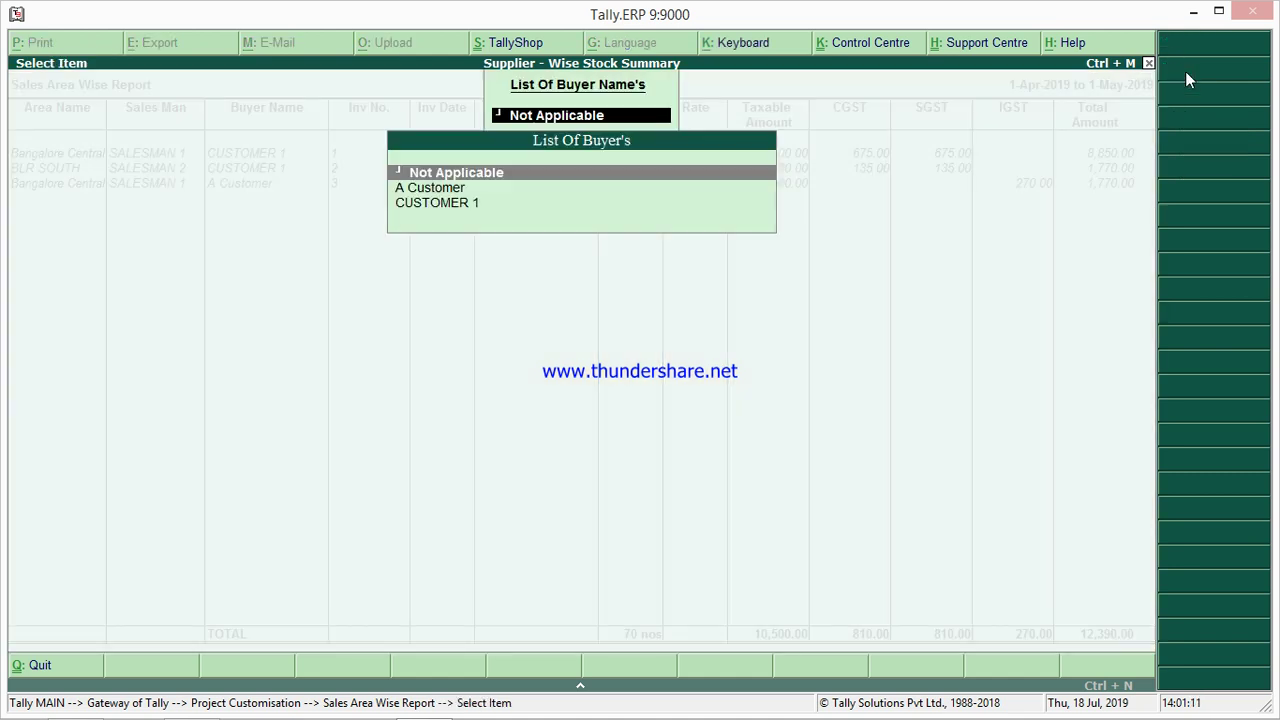
key(Down)
key(Down)
key(Return)
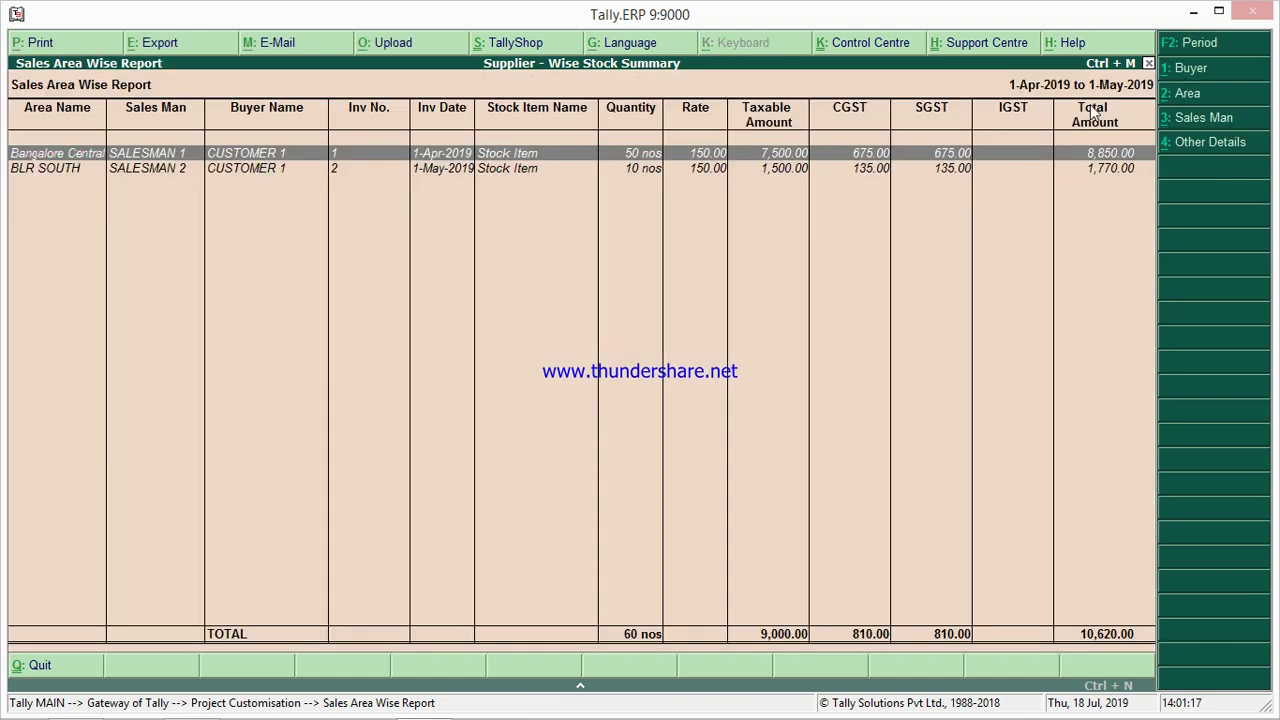
key(Escape)
key(Return)
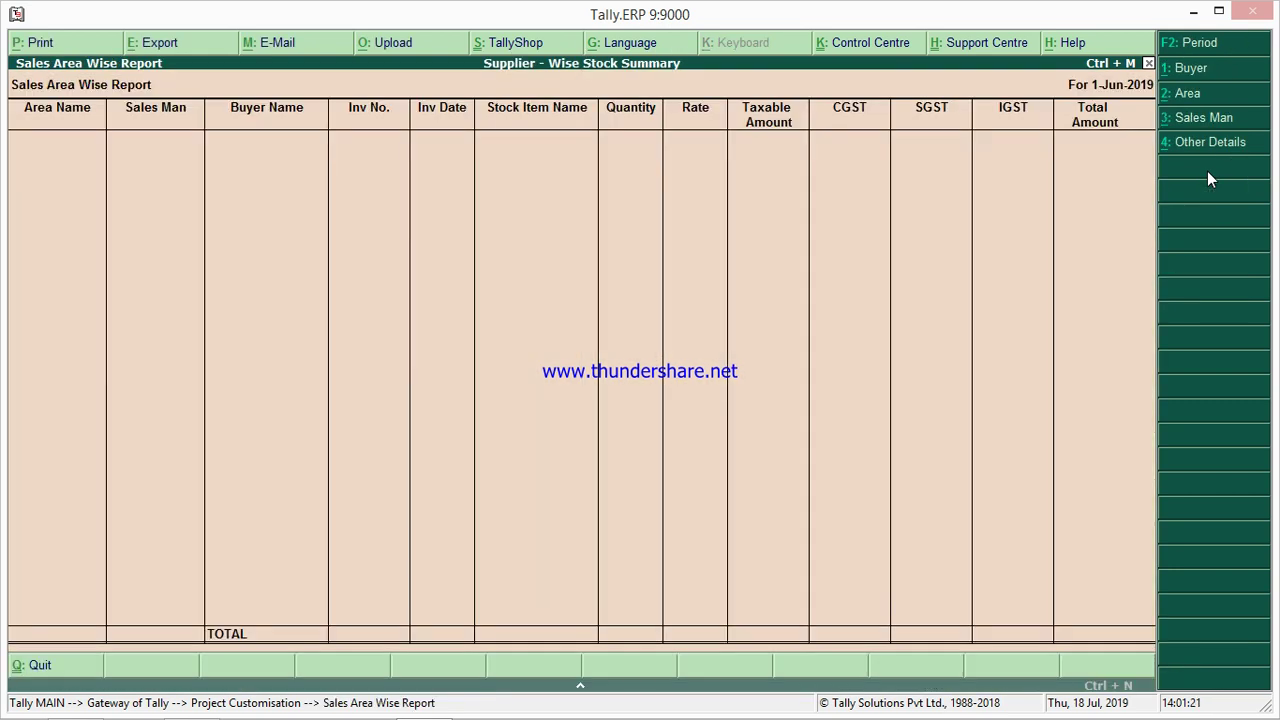
click(1196, 48)
- Set the report period from 1-4-2019 to 1-5-2019
text(1-4-2019)
key(Return)
text(1-5-2019)
key(Return)
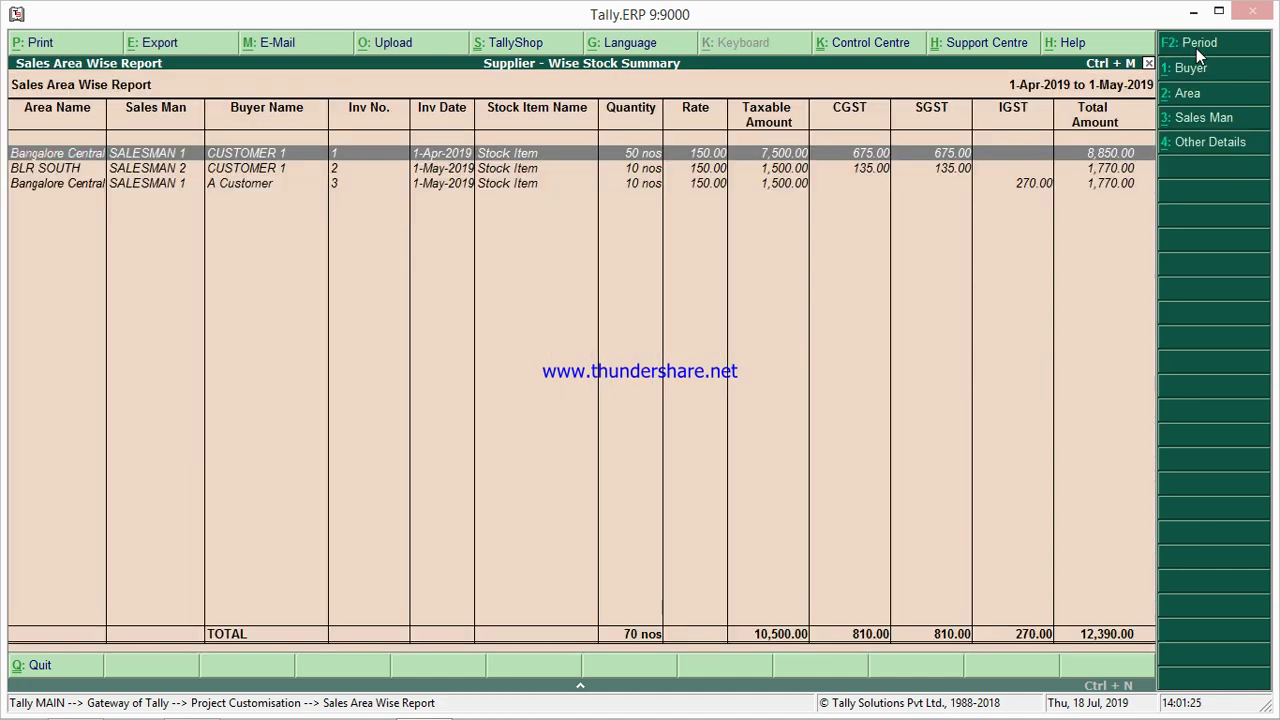
- Filter the report to SALESMAN 1, showing two invoices totalling 10,620.00
click(1212, 121)
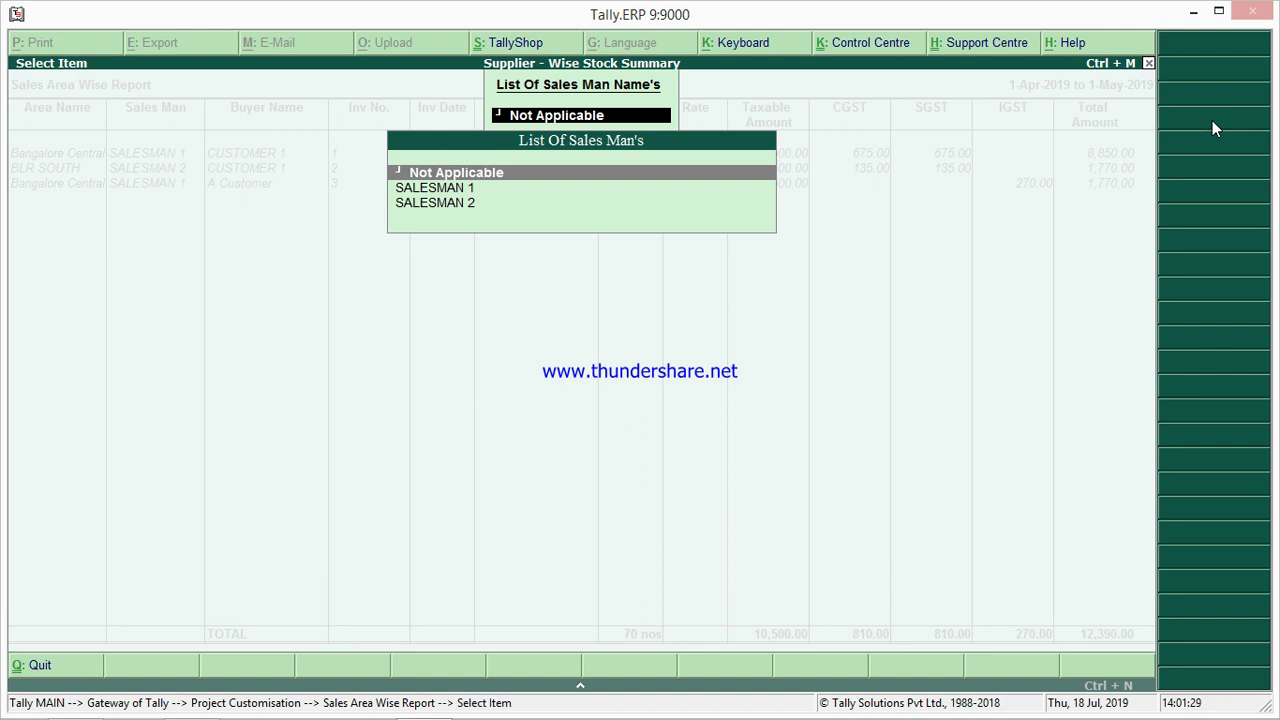
key(Down)
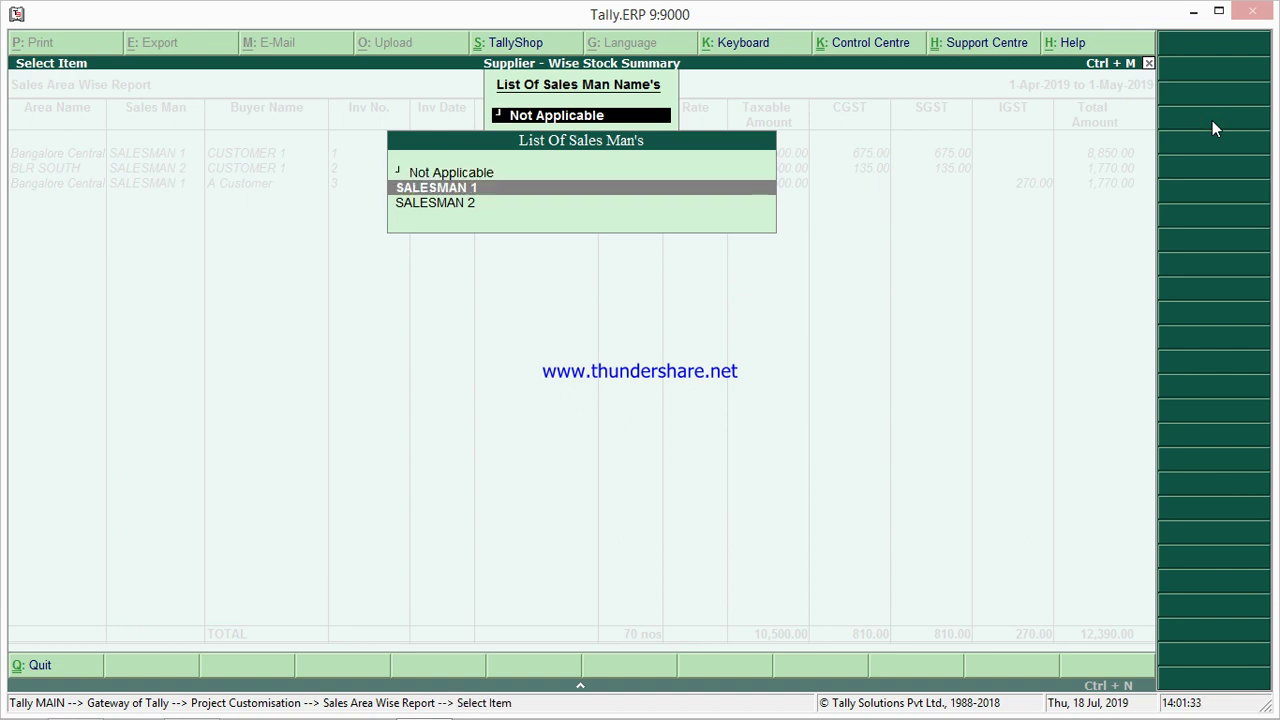
key(Return)
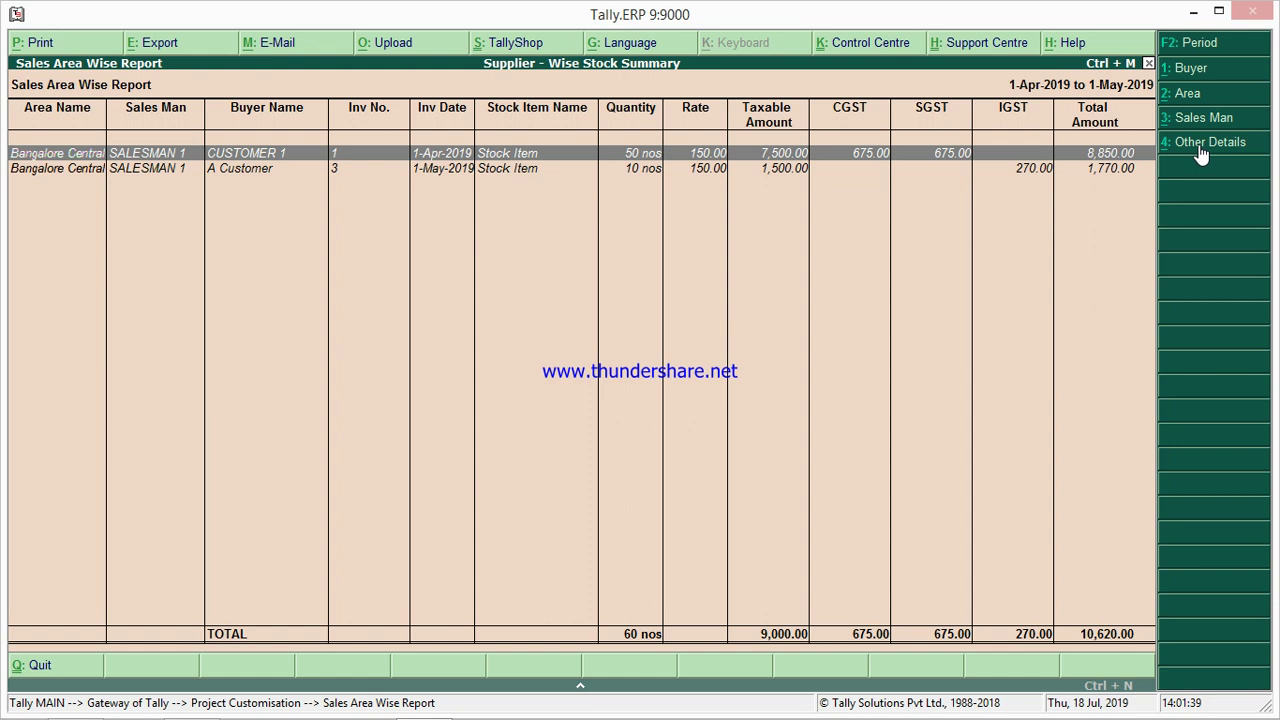
- Turn off CGST, SGST and IGST amount details in Other Details, then close the report
click(1200, 146)
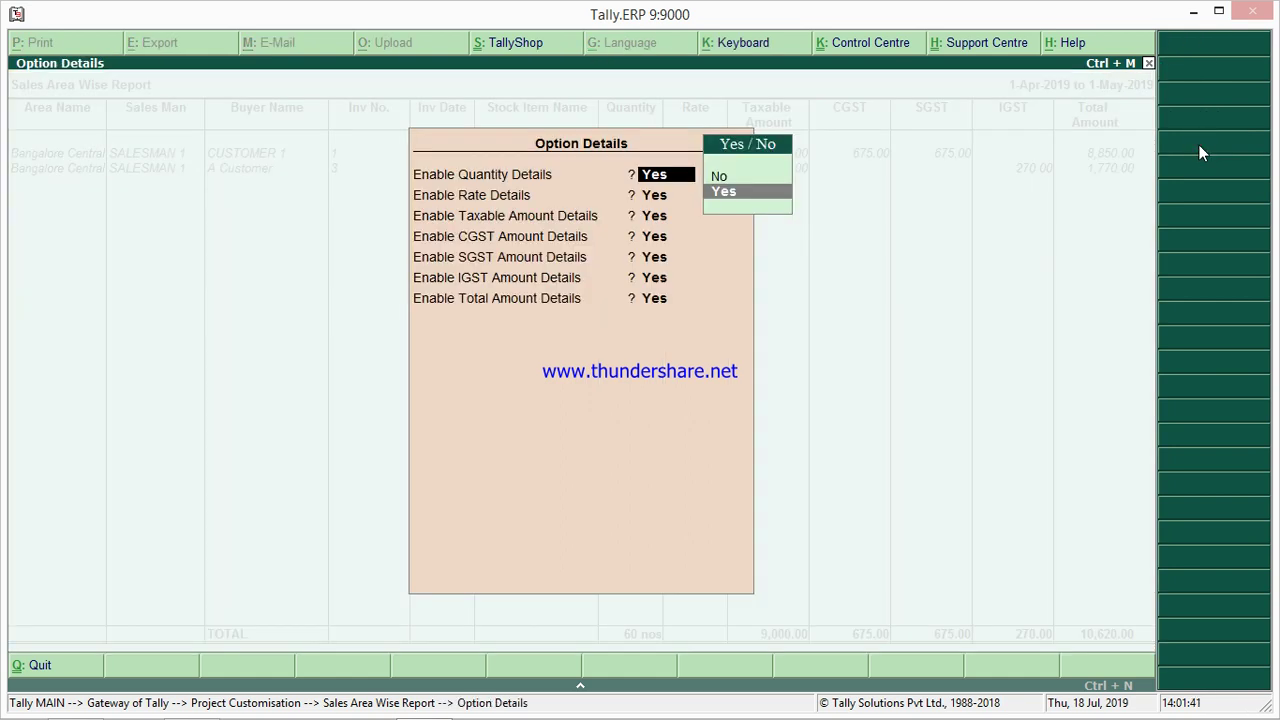
key(Return)
key(Return)
key(Return)
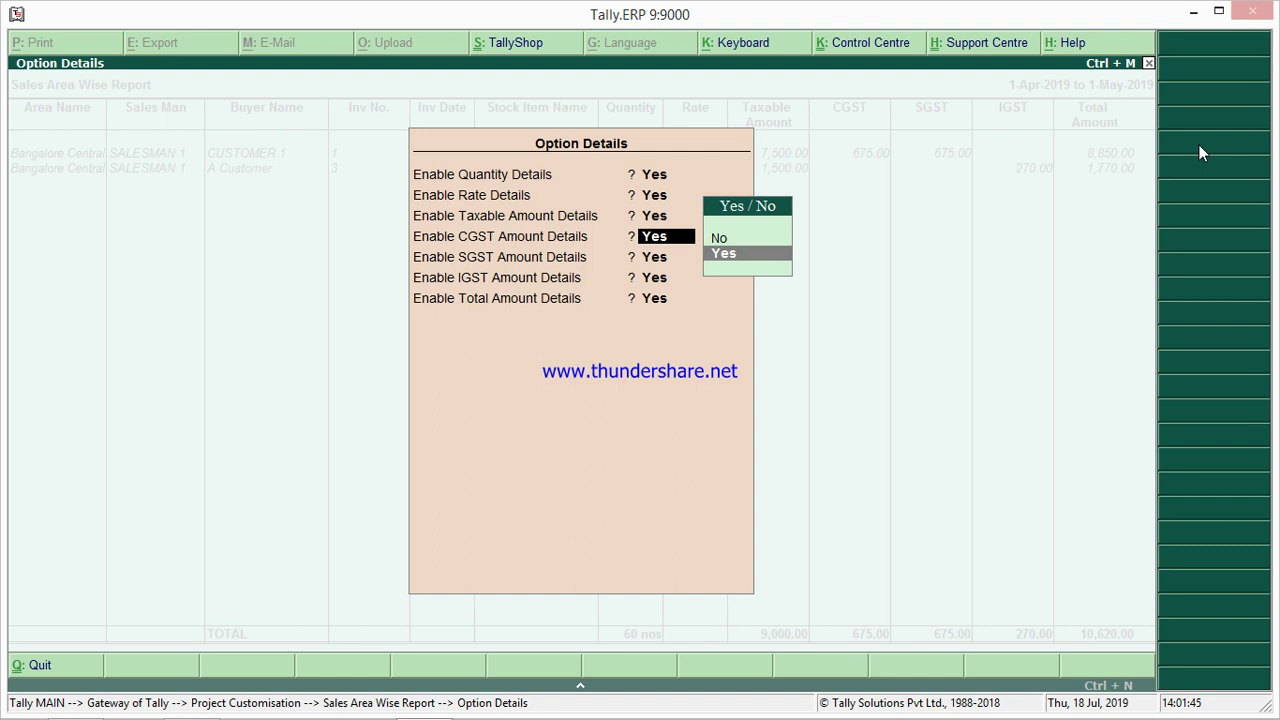
text(n)
key(Return)
text(n)
key(Return)
text(n)
key(Return)
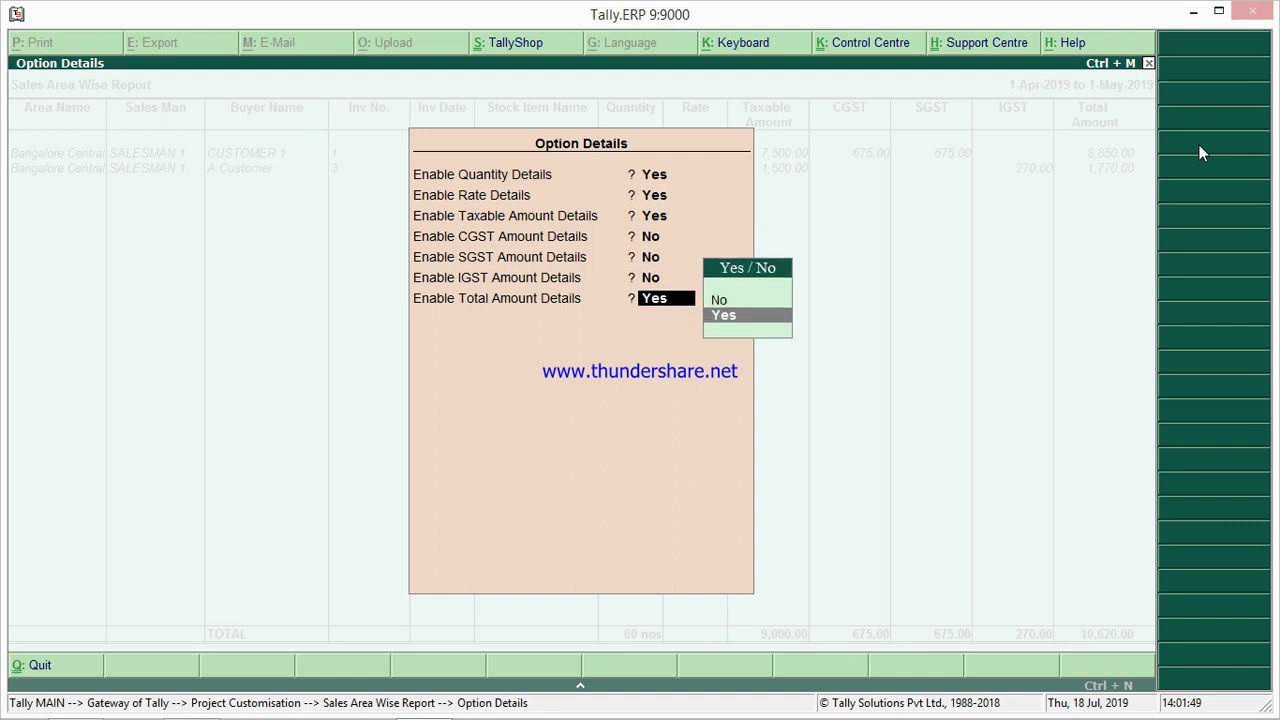
key(Return)
key(Return)
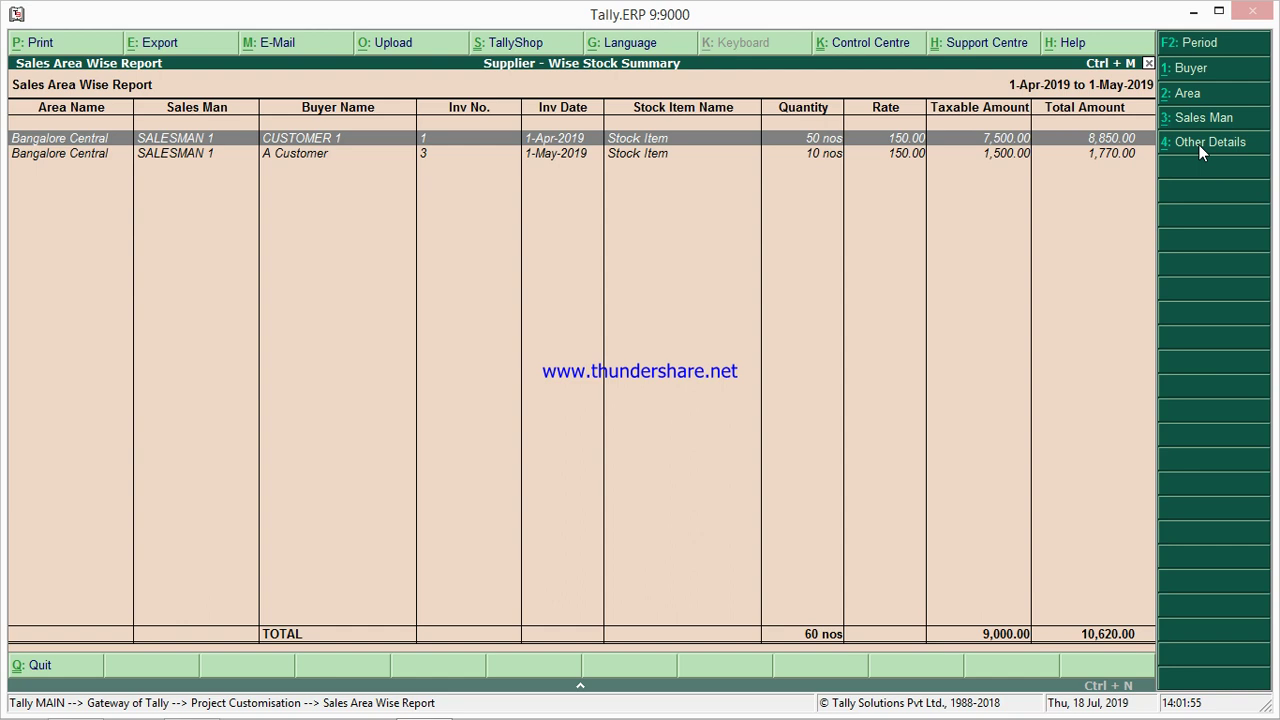
key(Escape)
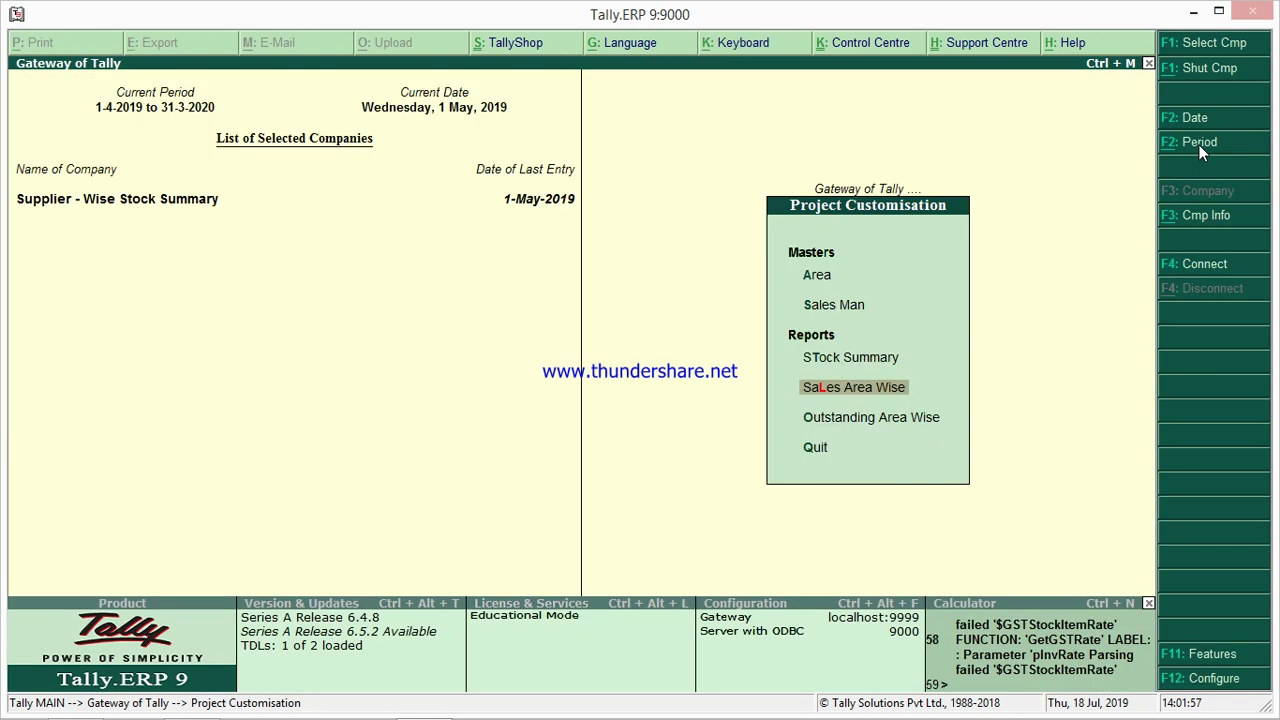
- Open the Outstanding Area Wise Report filtered to BLR SOUTH, showing one 1,770.00 CUSTOMER 1 bill
key(Down)
key(Return)
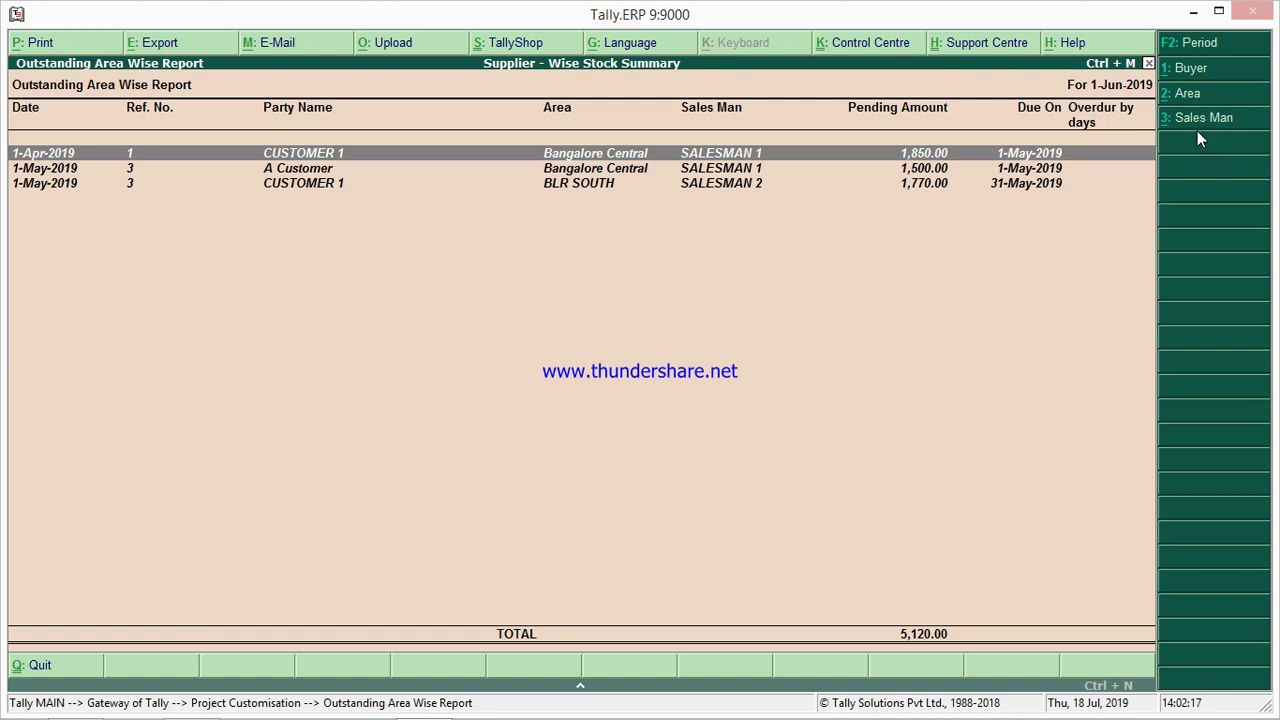
click(1185, 97)
key(Down)
key(Down)
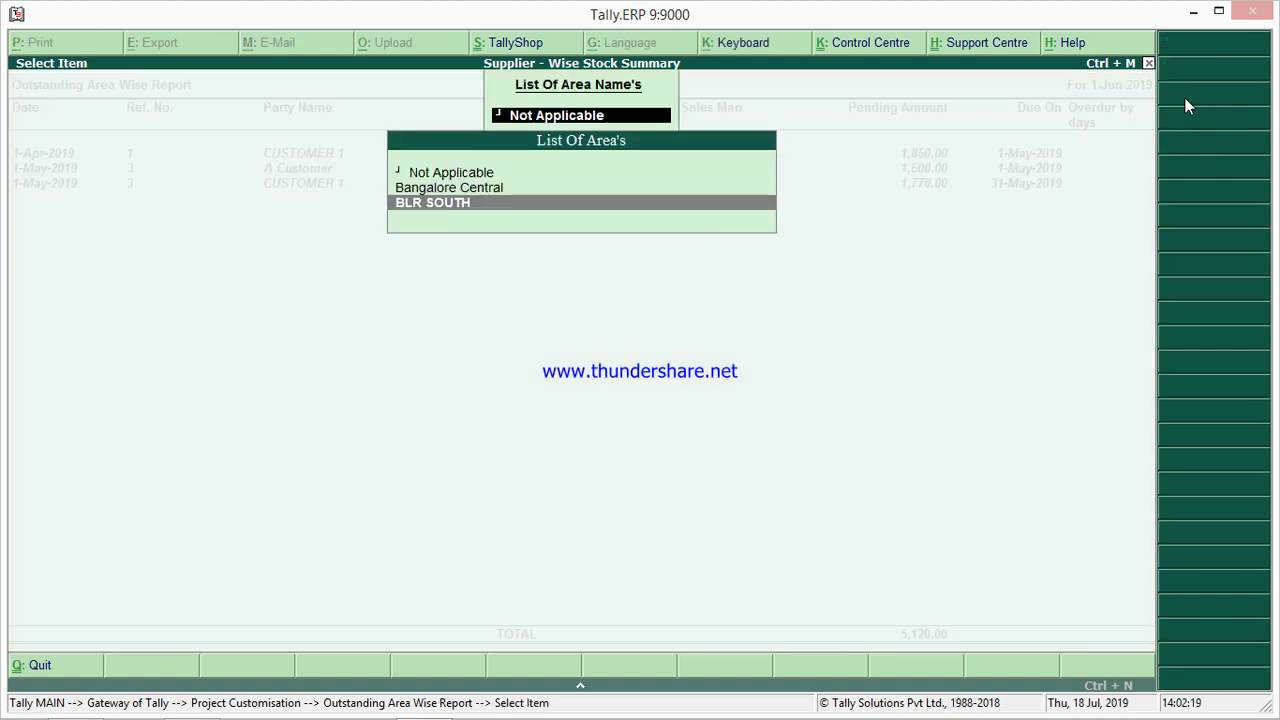
key(Return)
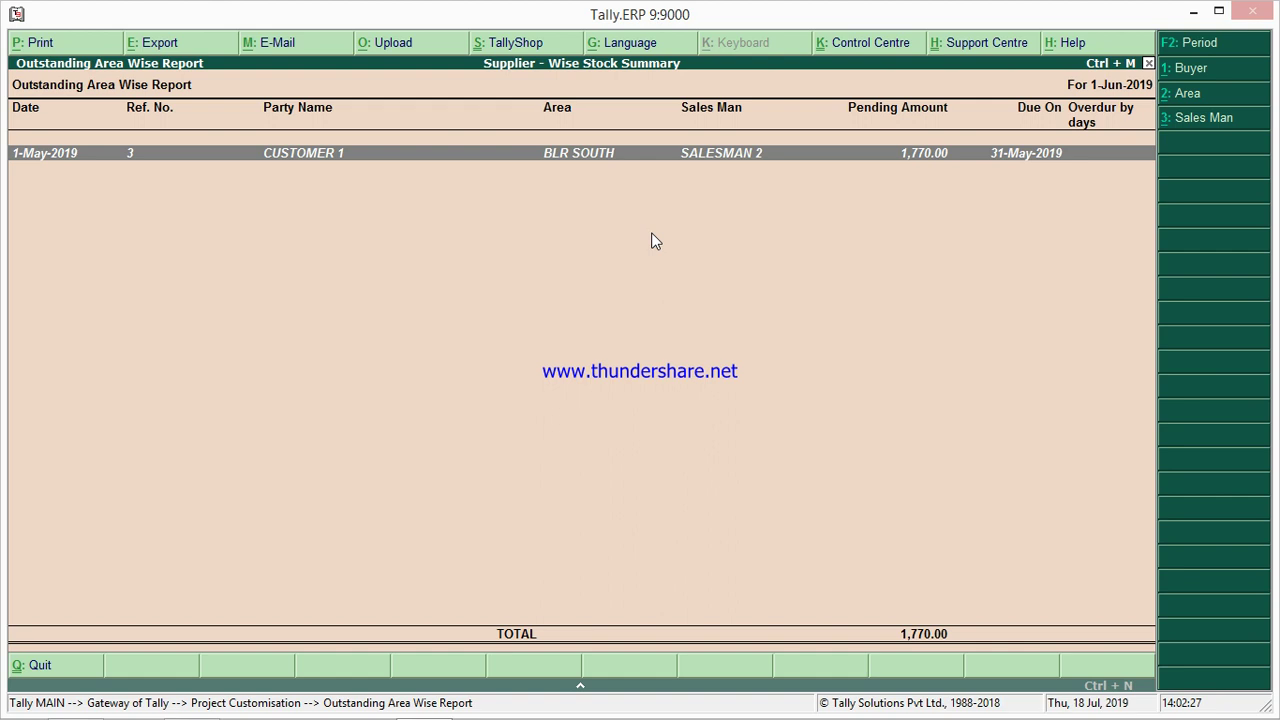
- Review the report period, leaving the dates unchanged
click(1187, 50)
key(Return)
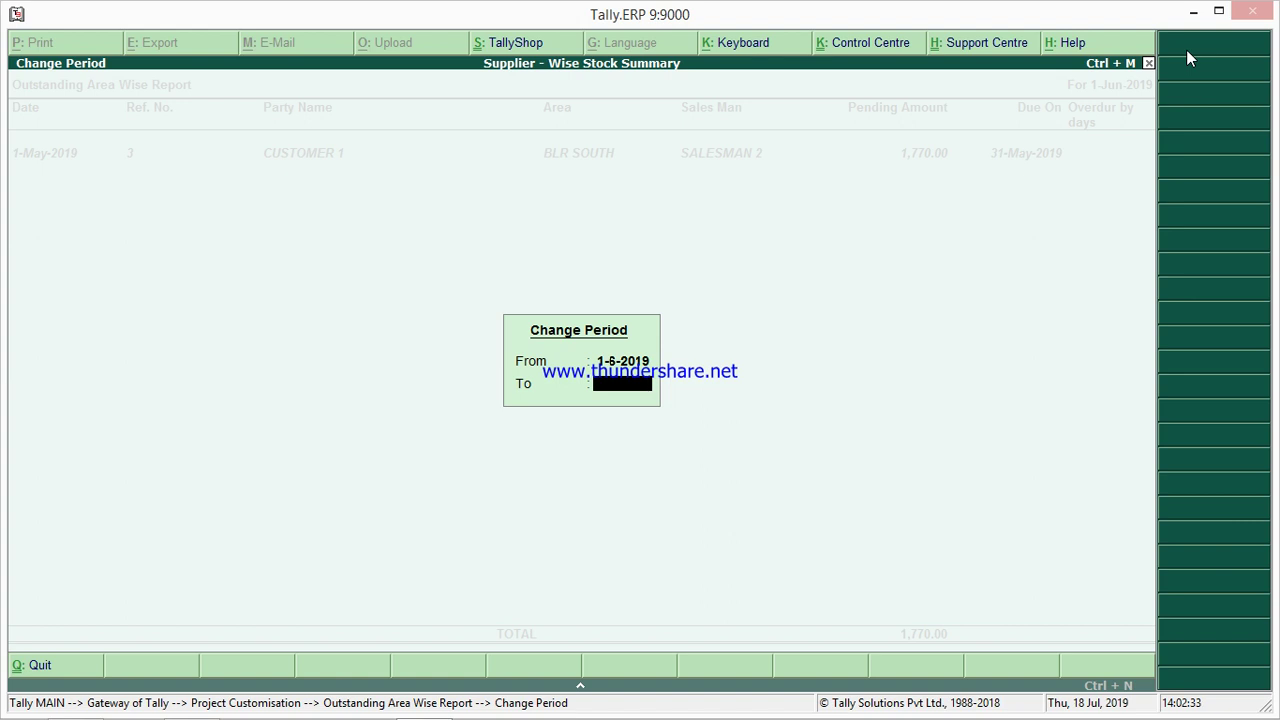
key(Return)
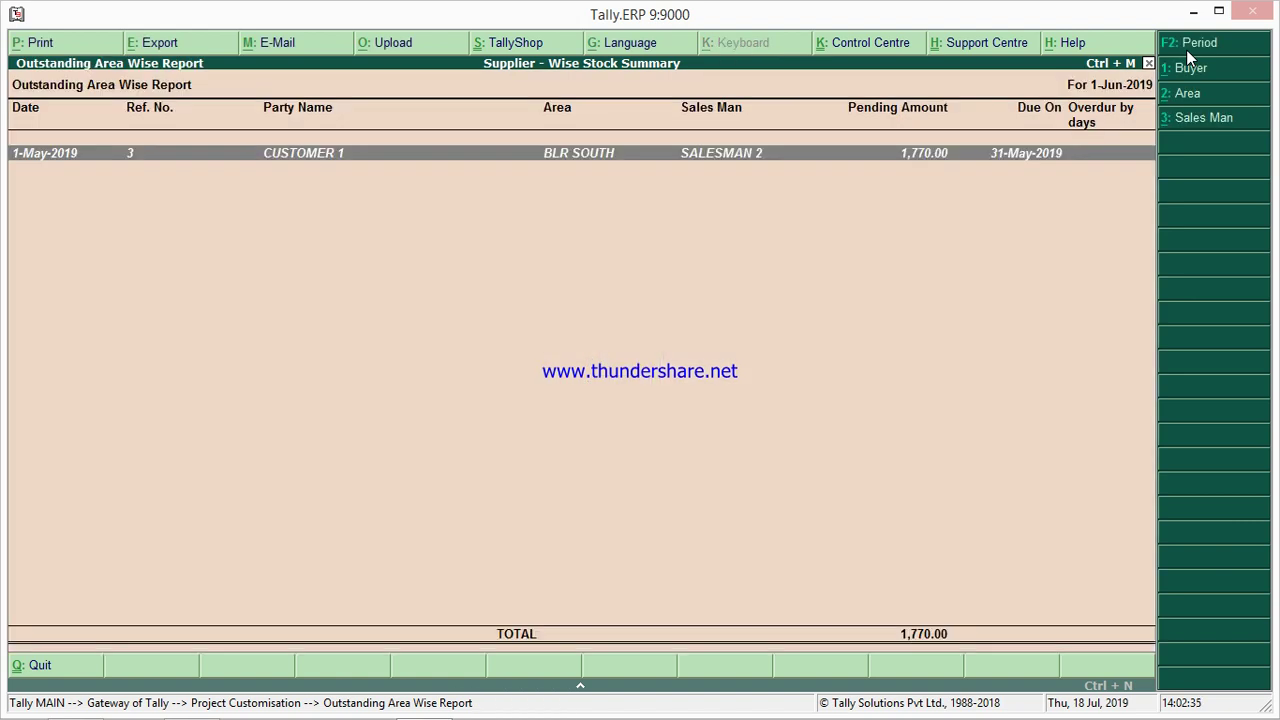
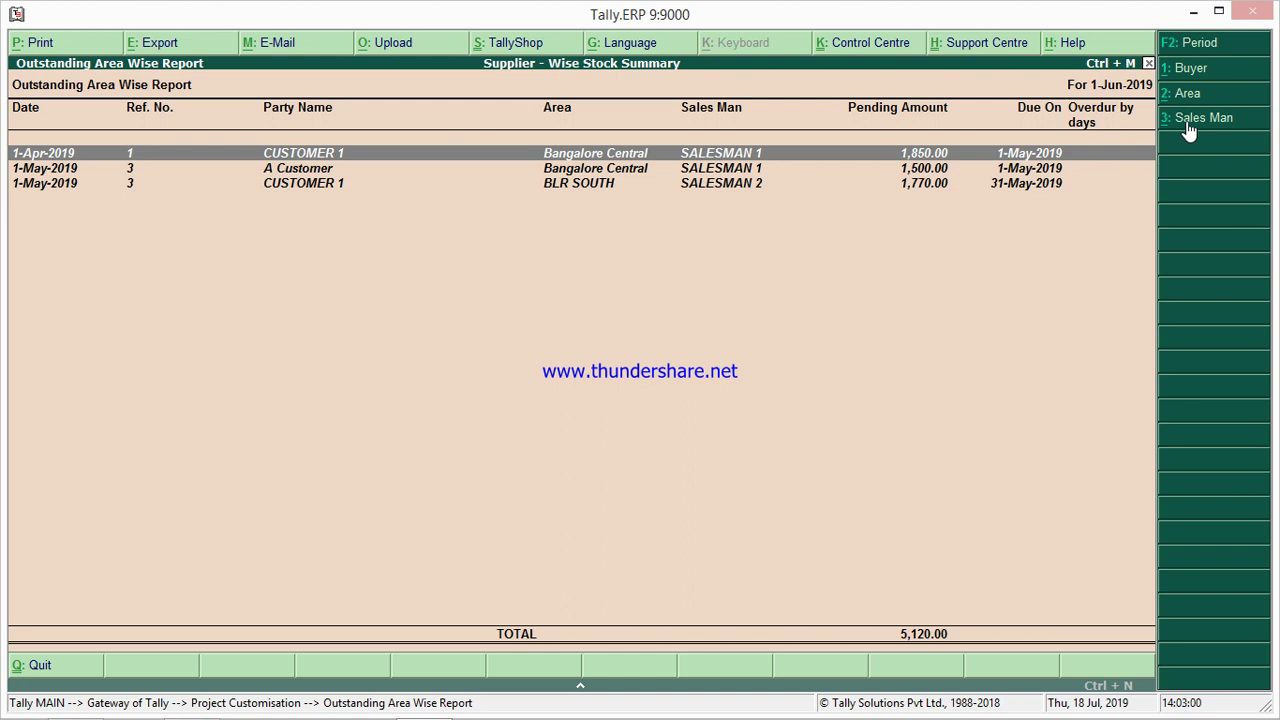
- Filter the report by salesman, trying SALESMAN 2, then settling on SALESMAN 1 (two bills, 3,350.00)
click(1186, 124)
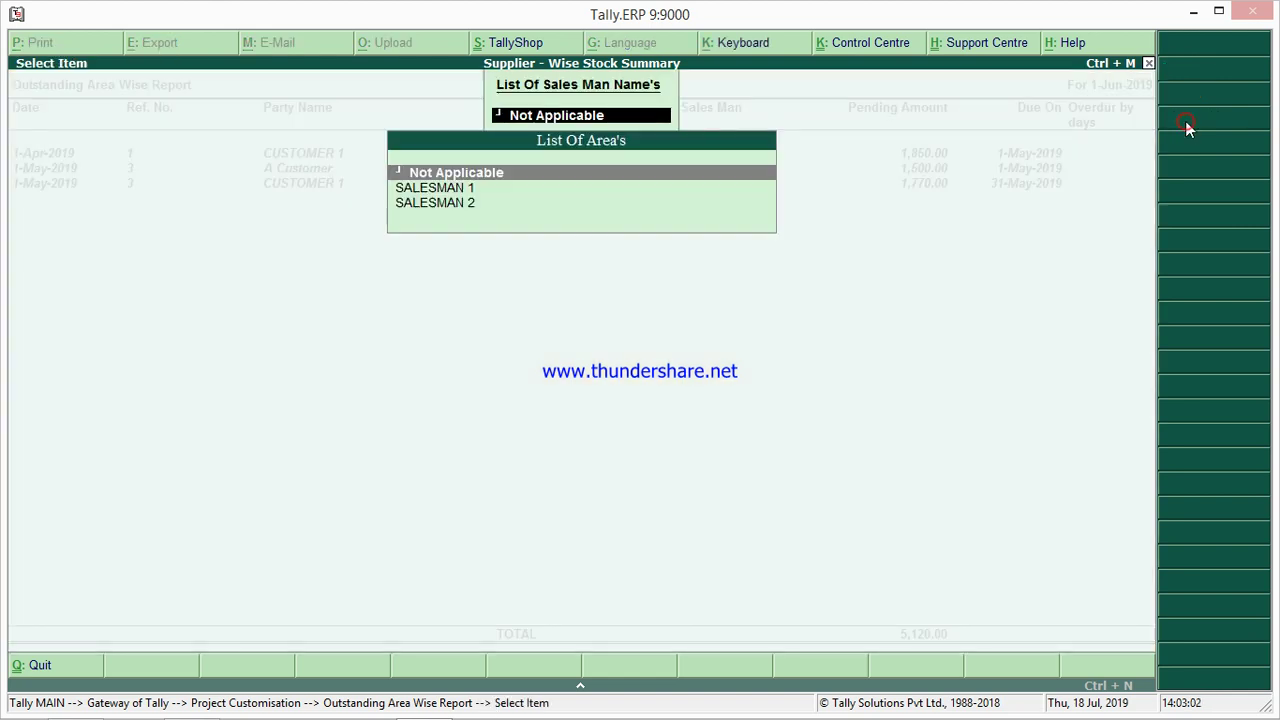
key(Down)
key(Down)
key(Return)
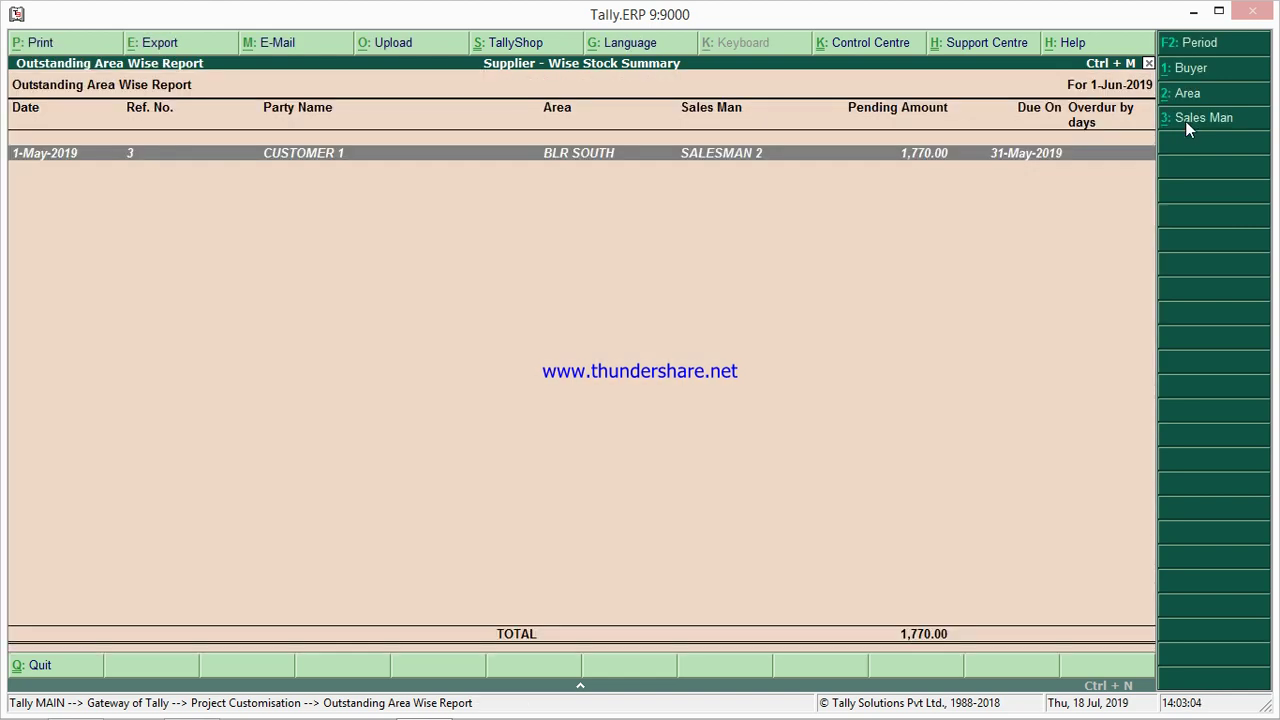
click(1185, 121)
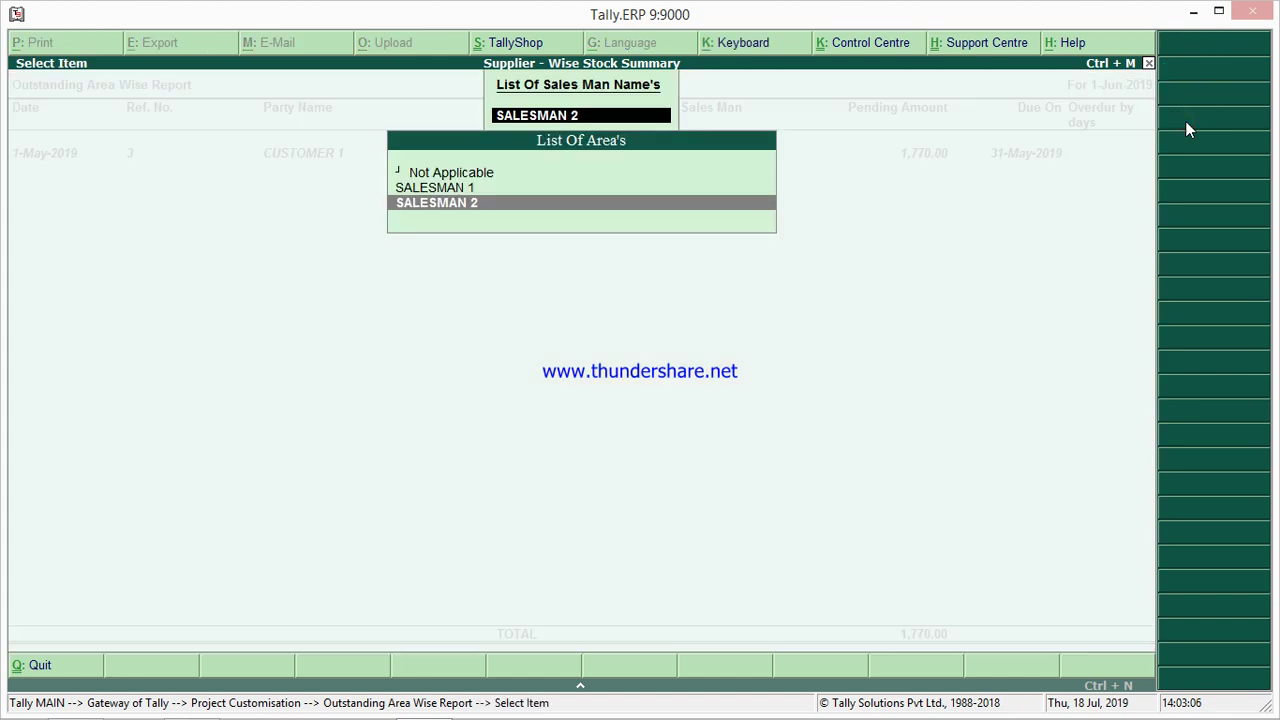
key(Up)
key(Return)
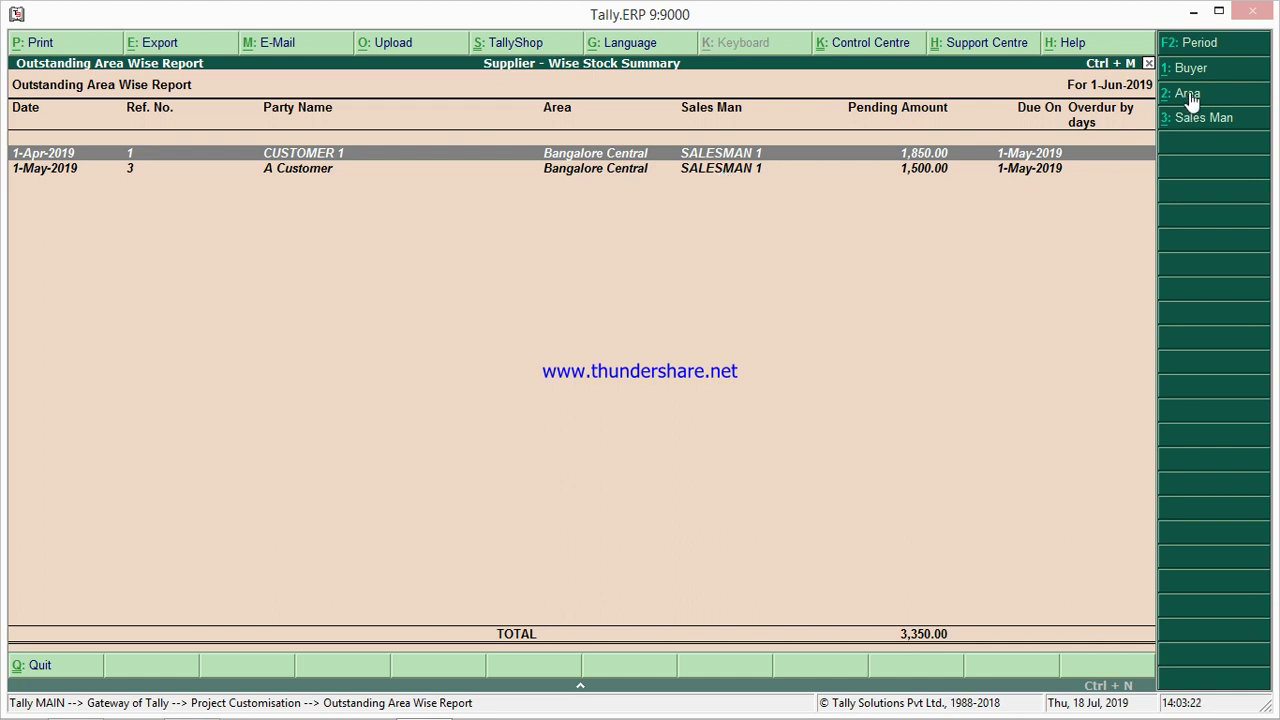
- Reload the report without the salesman filter and filter it to buyer A Customer
key(Escape)
key(Return)
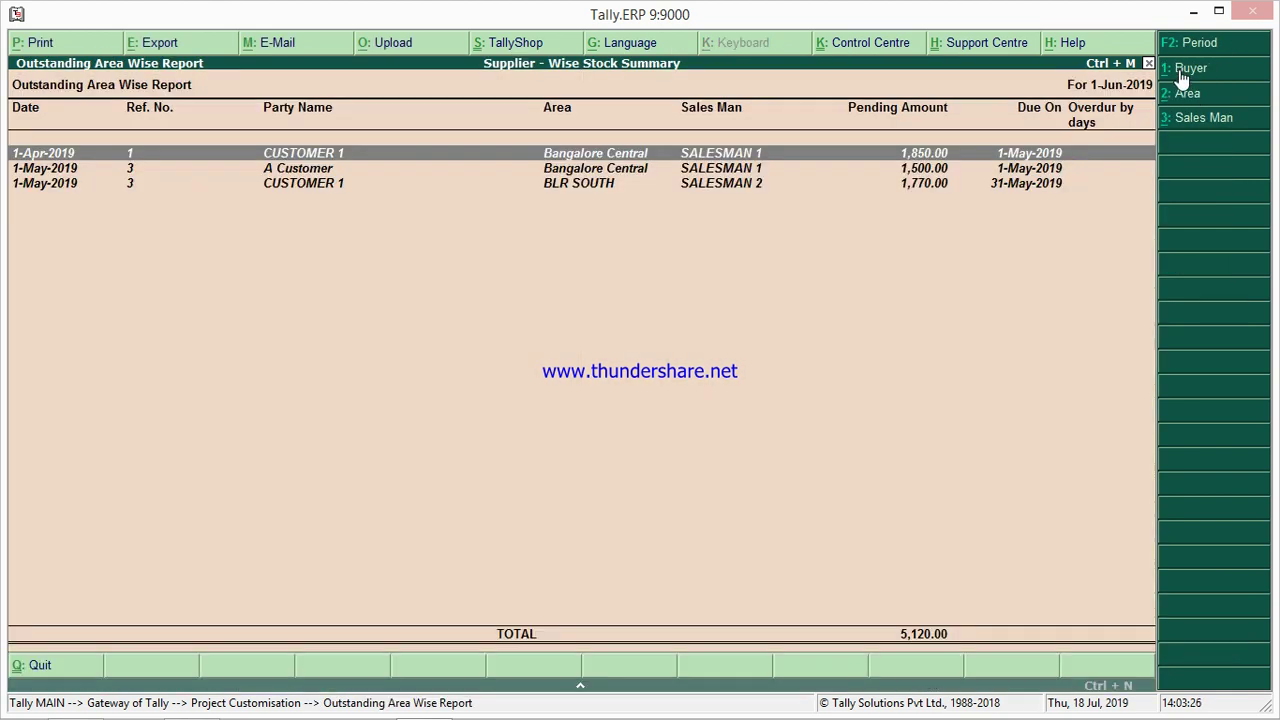
click(1177, 80)
key(Down)
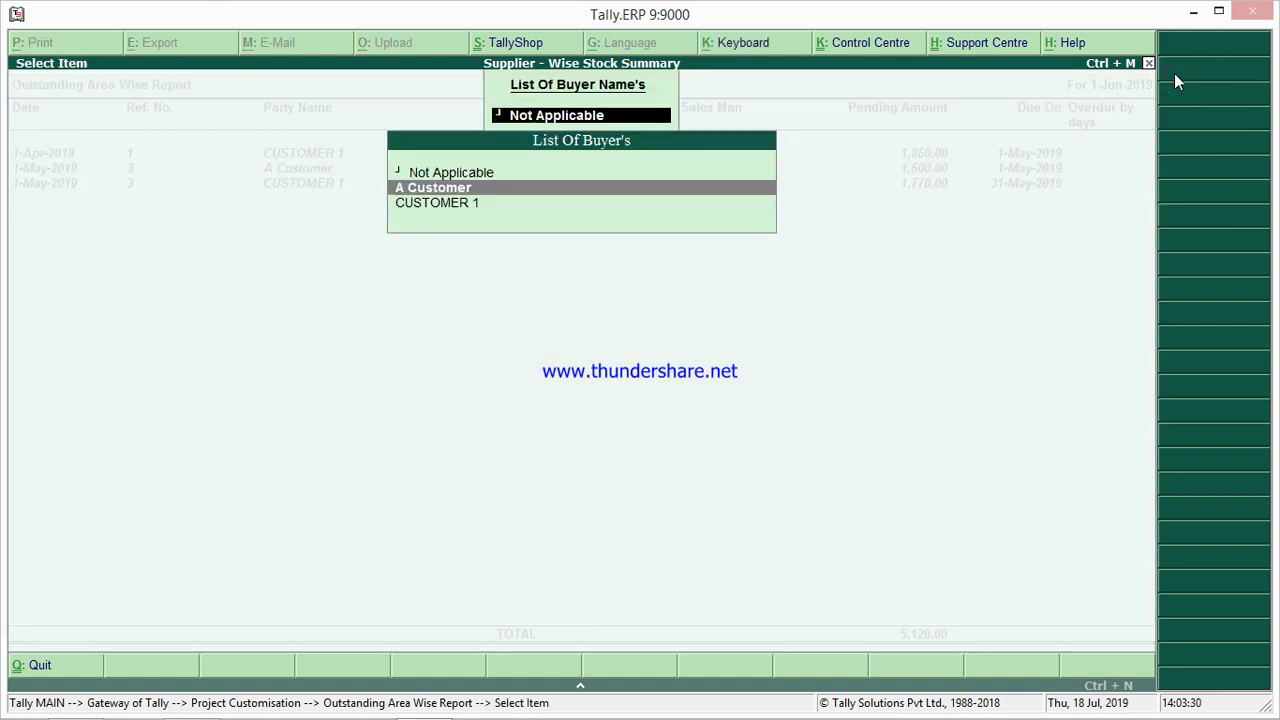
key(Return)
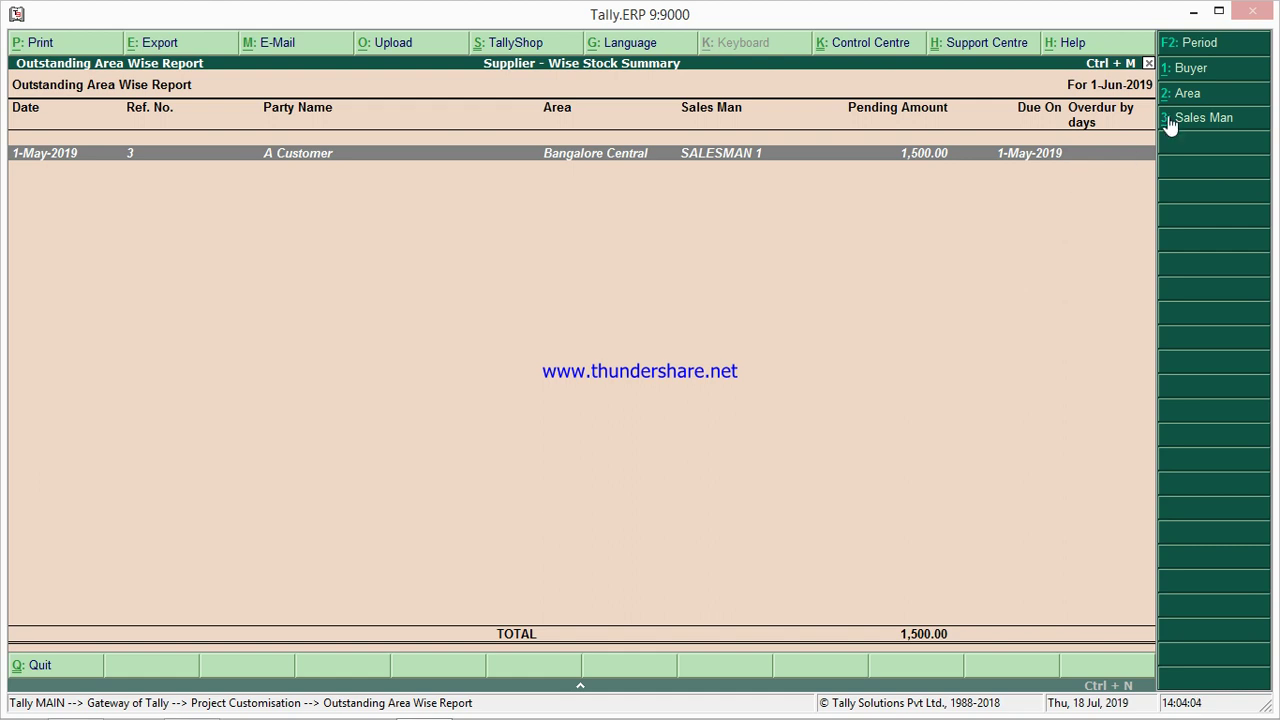
click(1183, 46)
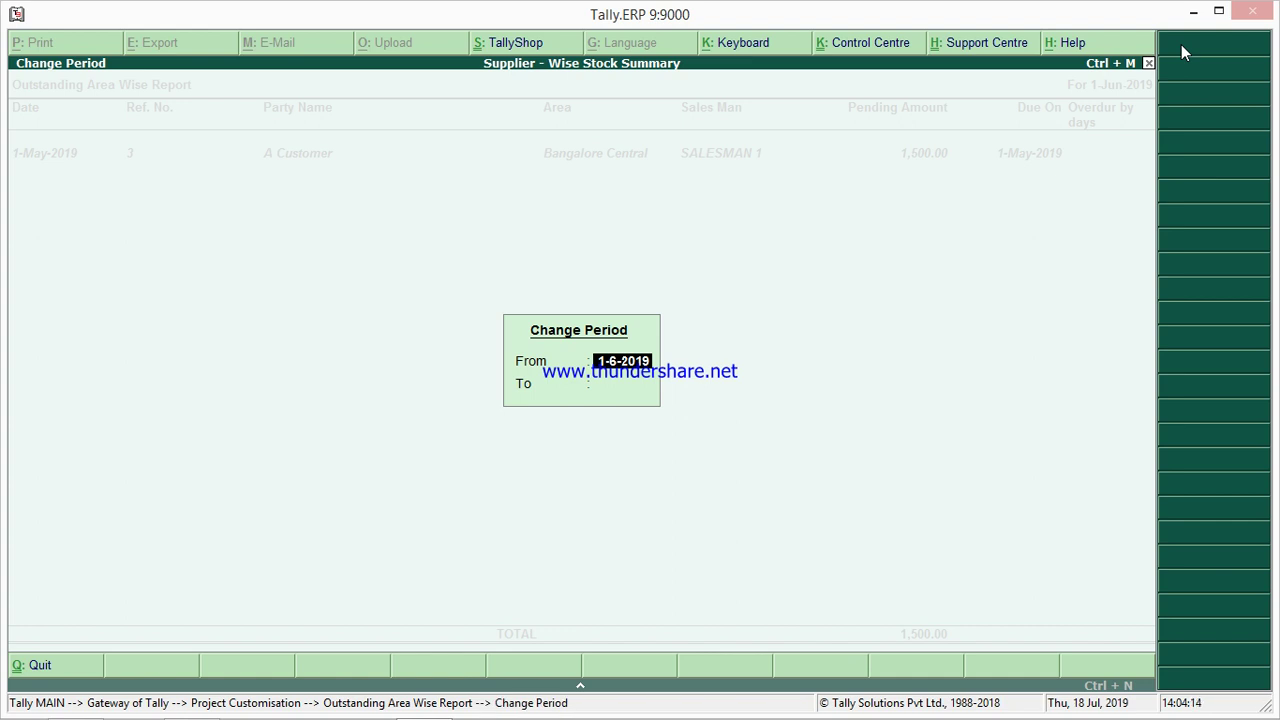
- Set the period From 1-4-2019, keeping the To date, then exit to the Gateway of Tally
text(1-4-2019)
key(Return)
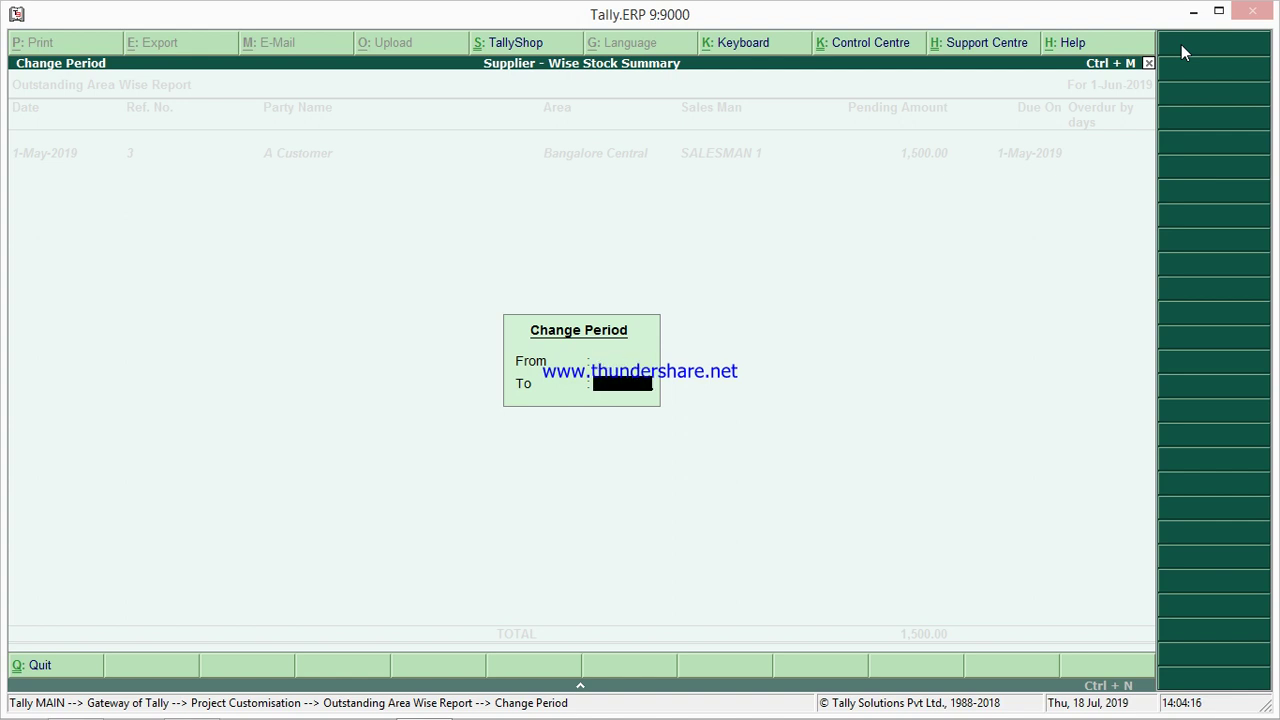
key(Return)
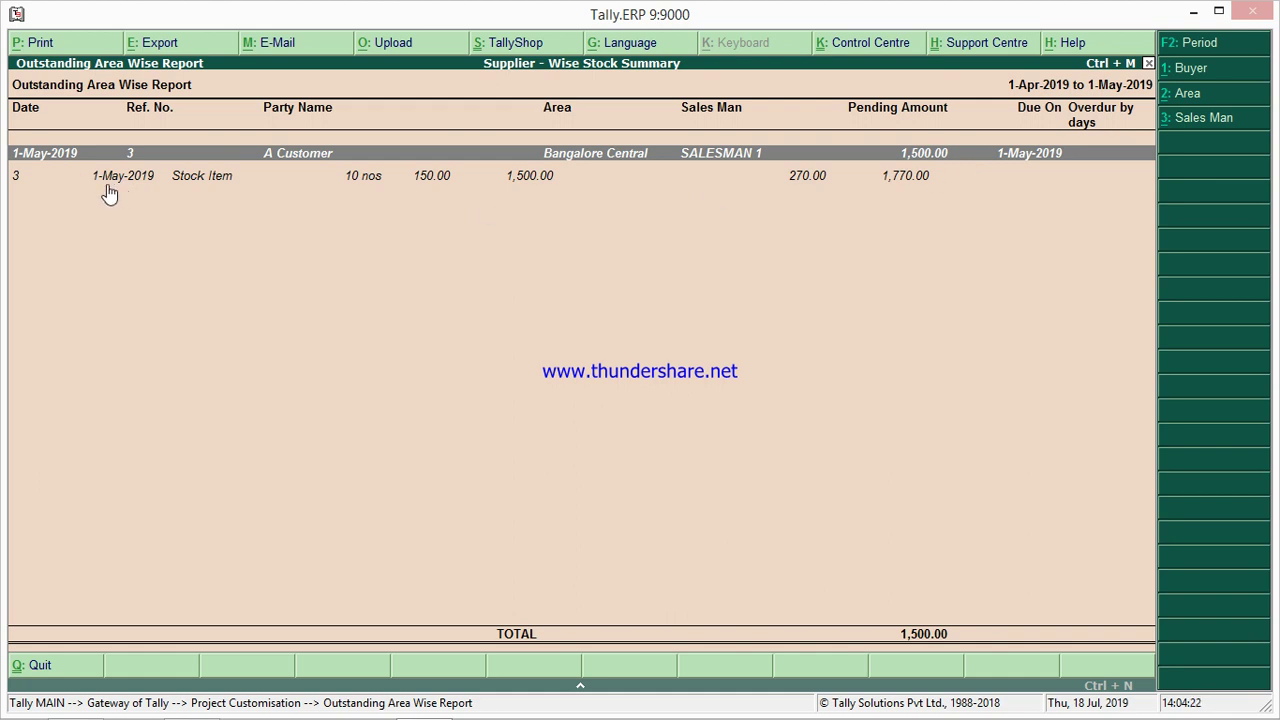
key(Escape)
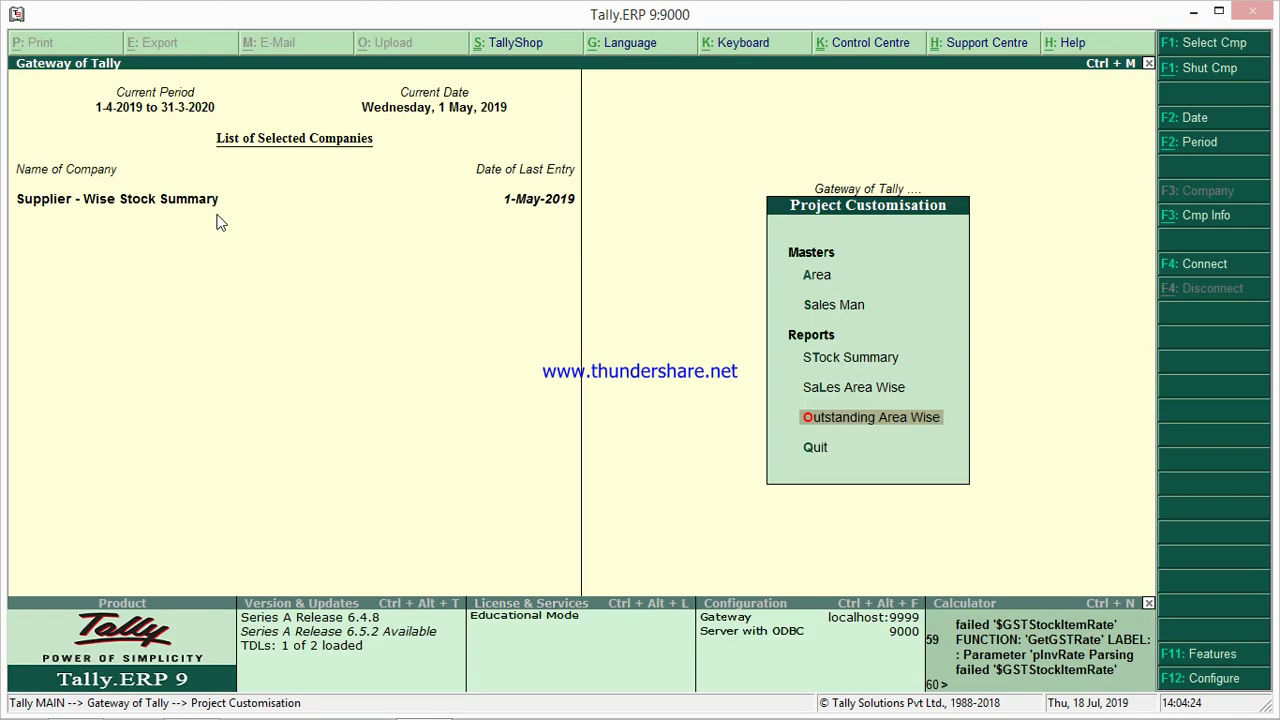
- Reopen Outstanding Area Wise for 1-Apr-2019 to 1-May-2019, review three bills totalling 5,120.00, then exit
key(Return)
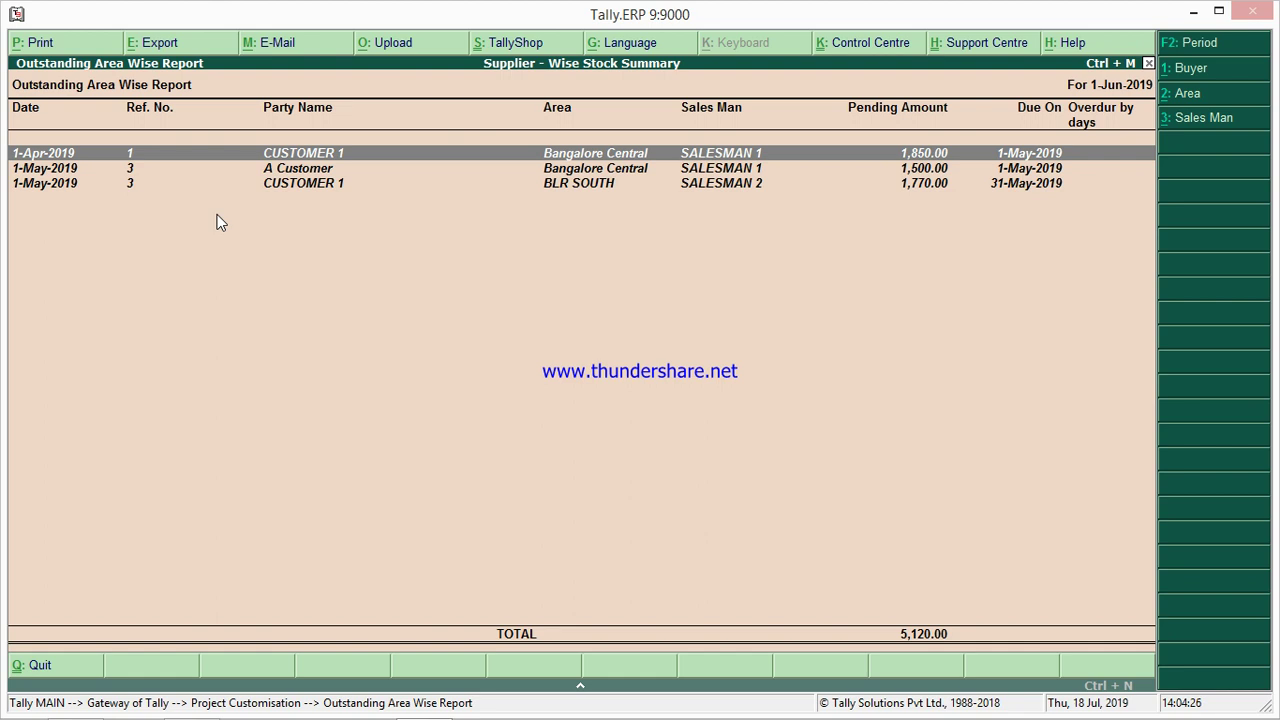
click(1175, 45)
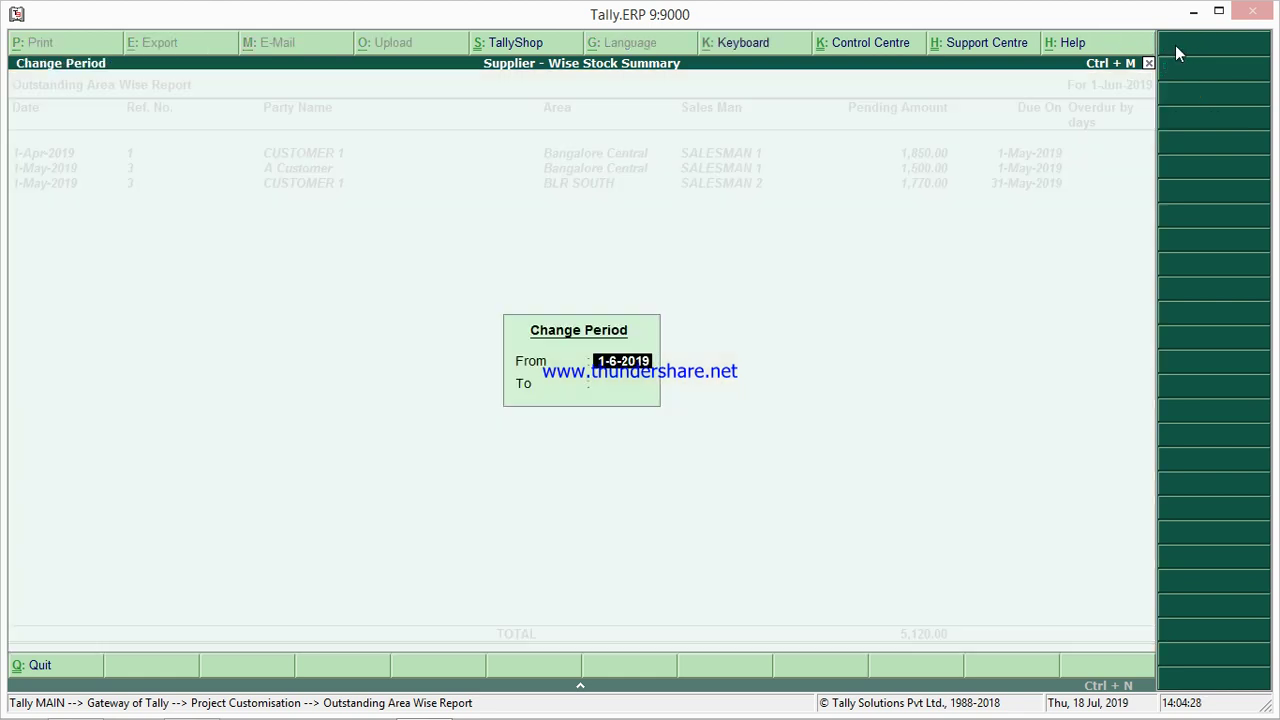
key(Return)
key(Return)
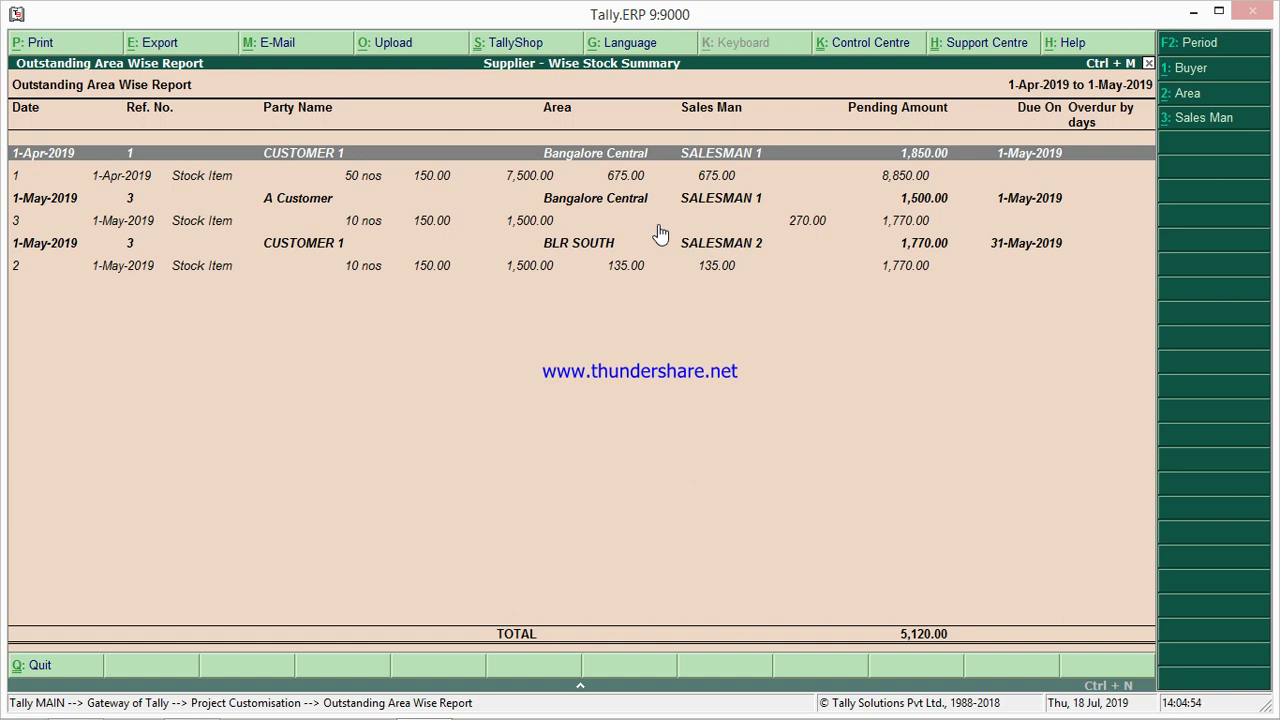
key(Escape)
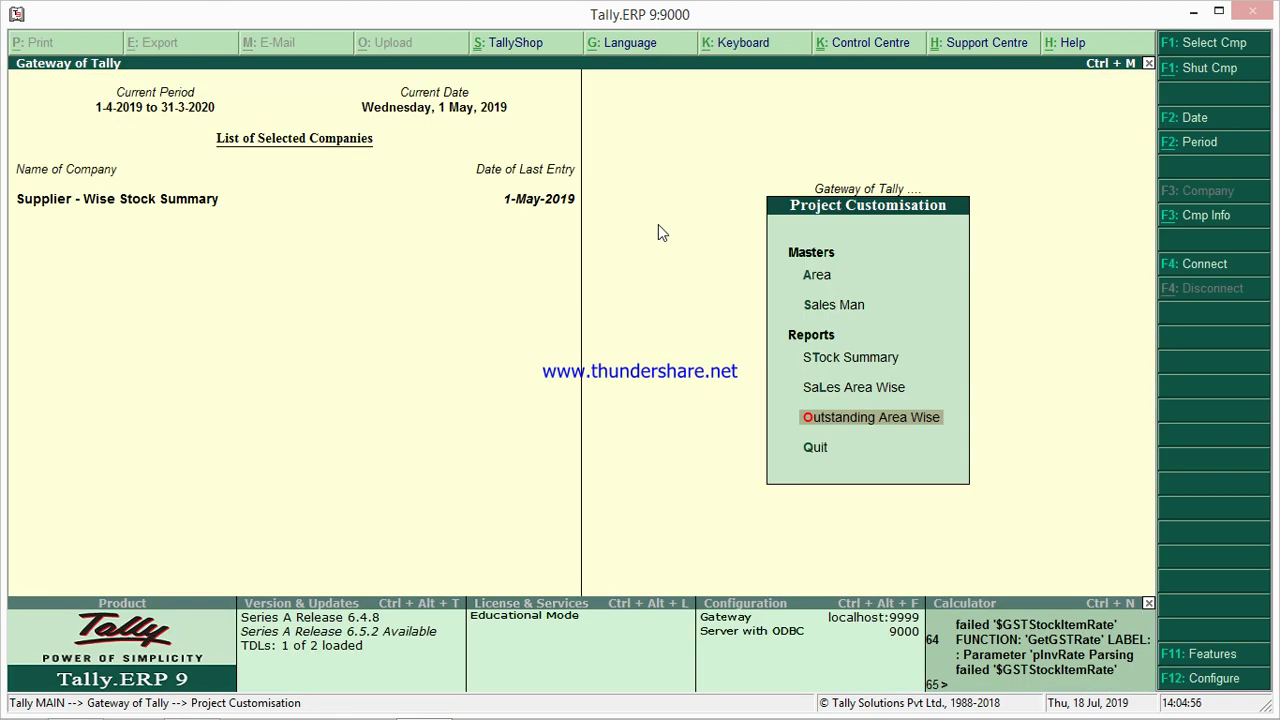